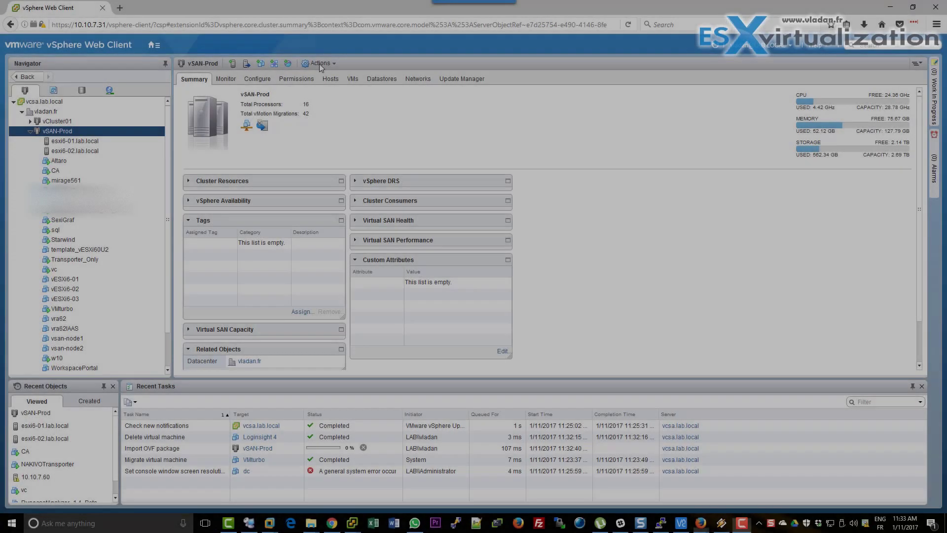
Start an OVF template deployment on vSAN-Prod from the local Log Insight OVA file.
click(319, 64)
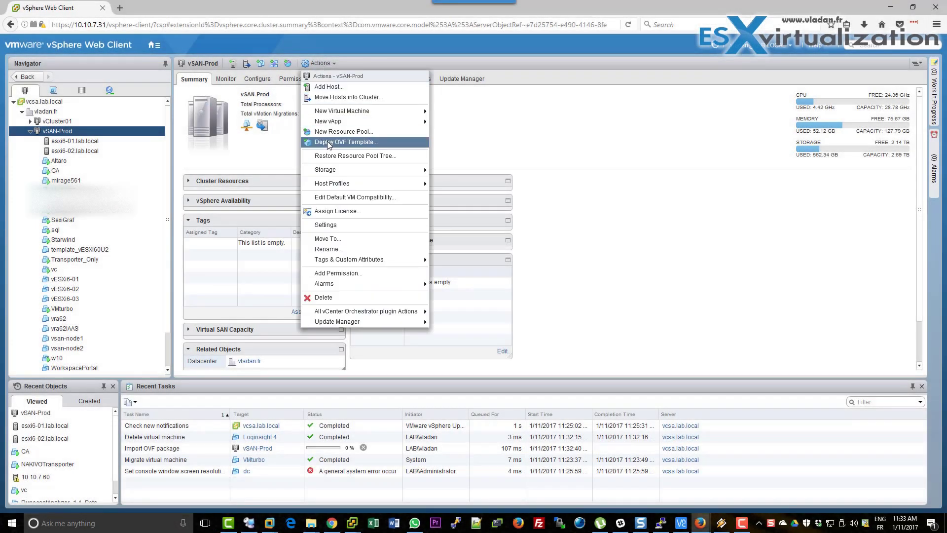
click(326, 142)
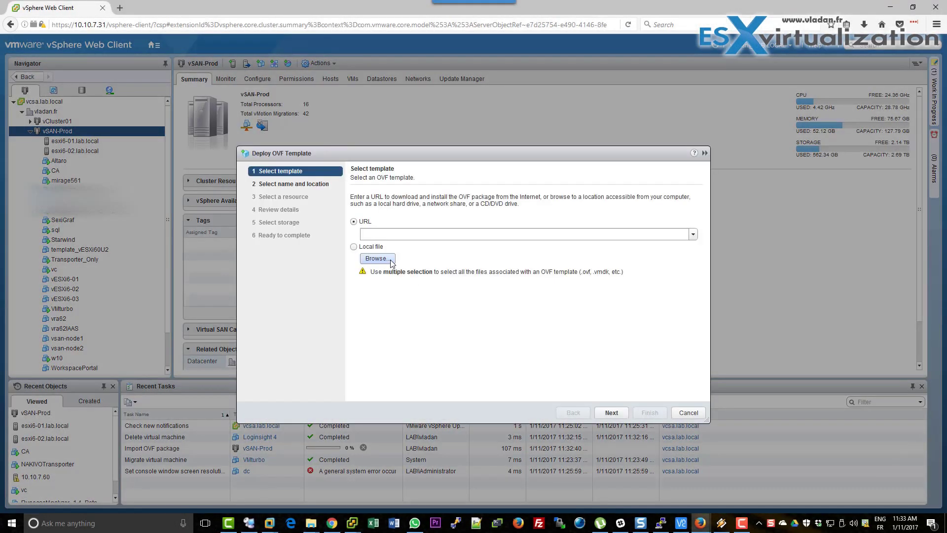
click(353, 247)
click(377, 258)
double_click(277, 70)
Name the new virtual machine Loginsight 4.
click(609, 413)
drag(493, 199, 325, 199)
text(Loginsight 4)
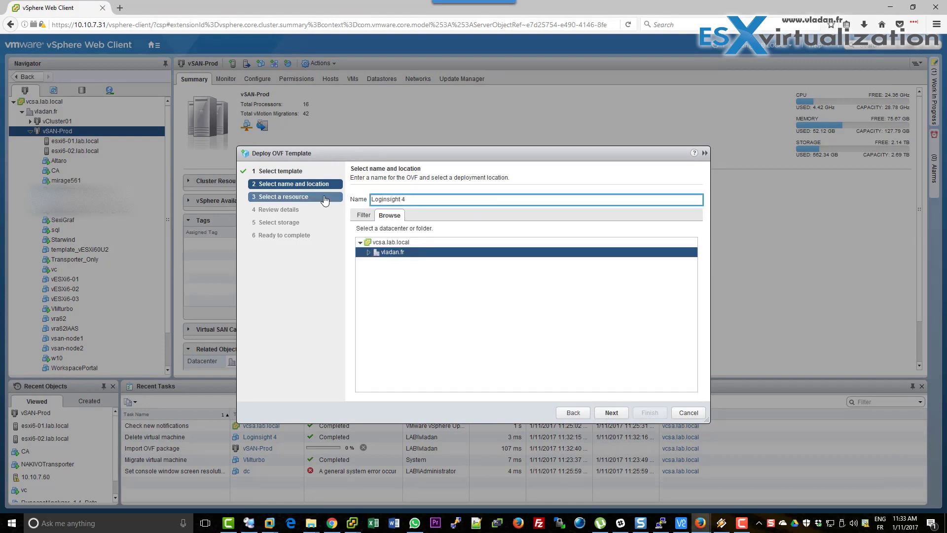
Use vSAN-Prod as the compute resource, review template details and accept the licence agreement.
click(325, 199)
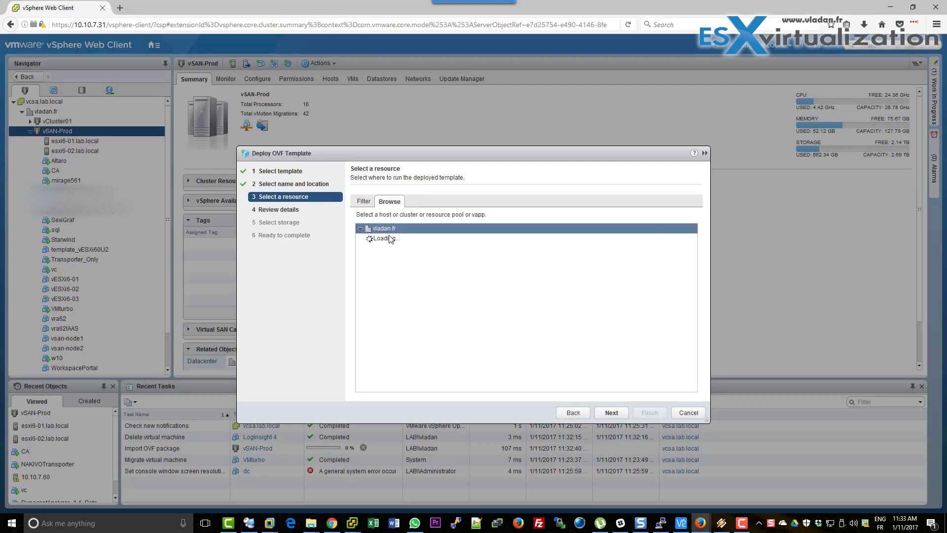
click(612, 412)
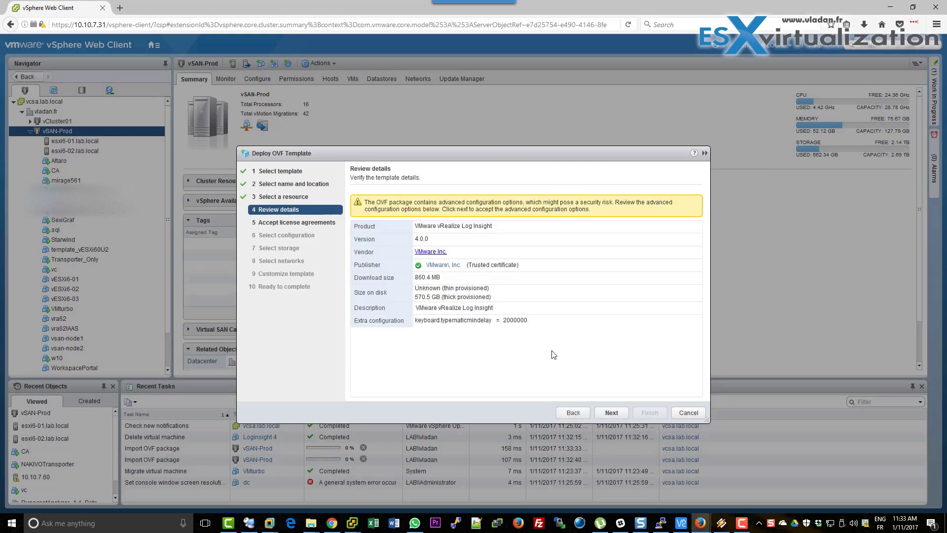
click(609, 412)
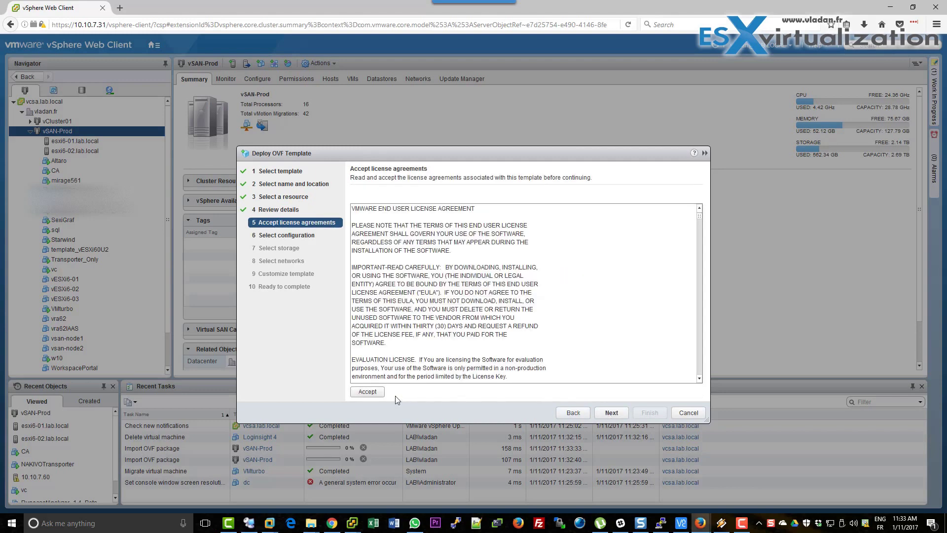
click(383, 393)
Choose the Extra Small deployment configuration.
click(611, 412)
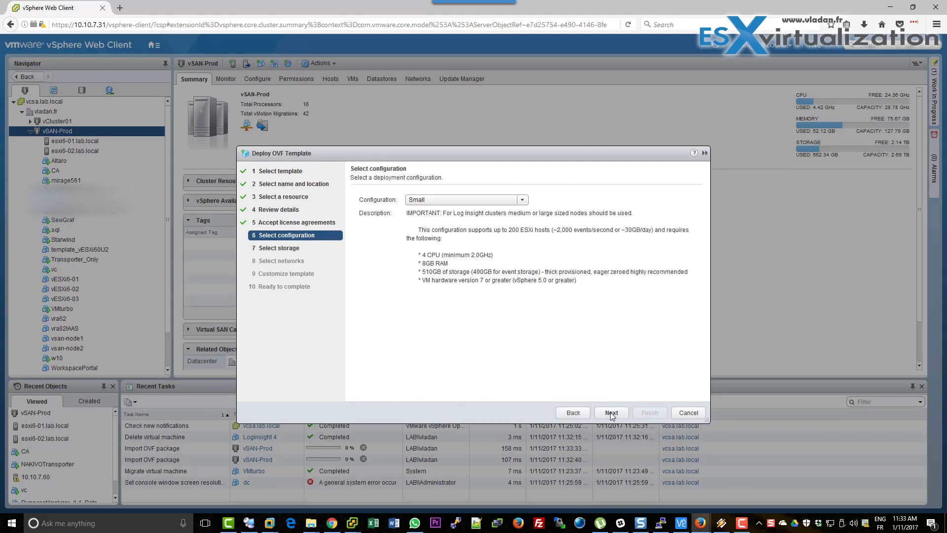
click(521, 199)
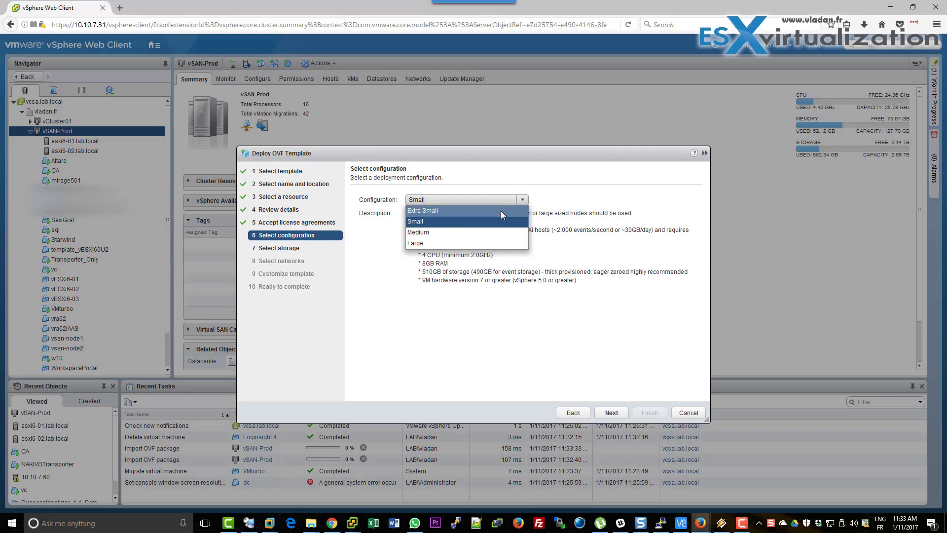
click(501, 211)
click(612, 412)
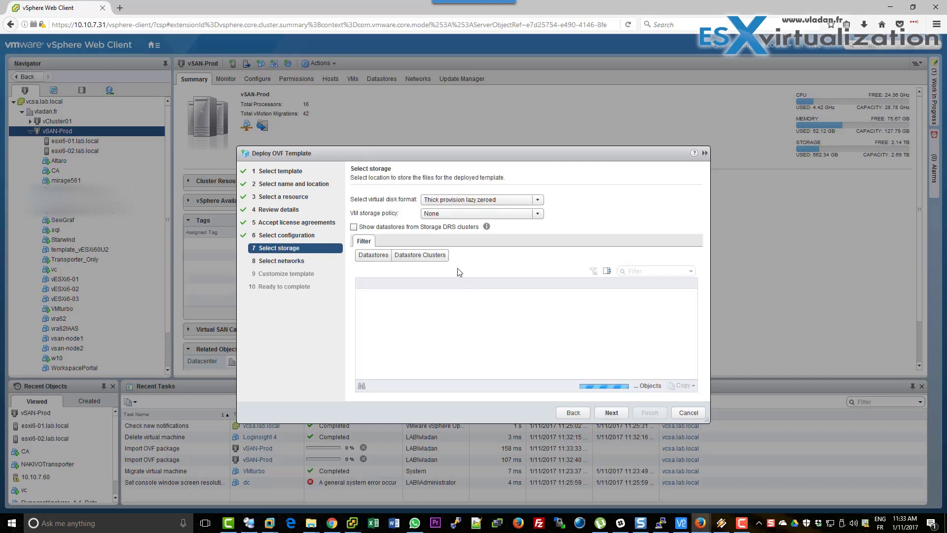
Store the disk thin-provisioned on vsanDatastore with the Virtual SAN Default Storage Policy.
click(450, 213)
click(443, 234)
click(361, 295)
click(449, 199)
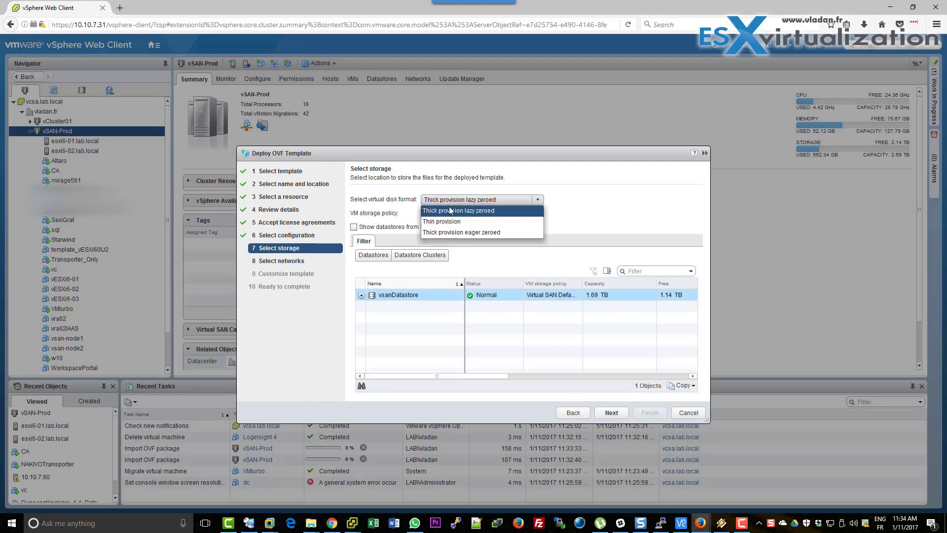
click(441, 231)
click(444, 200)
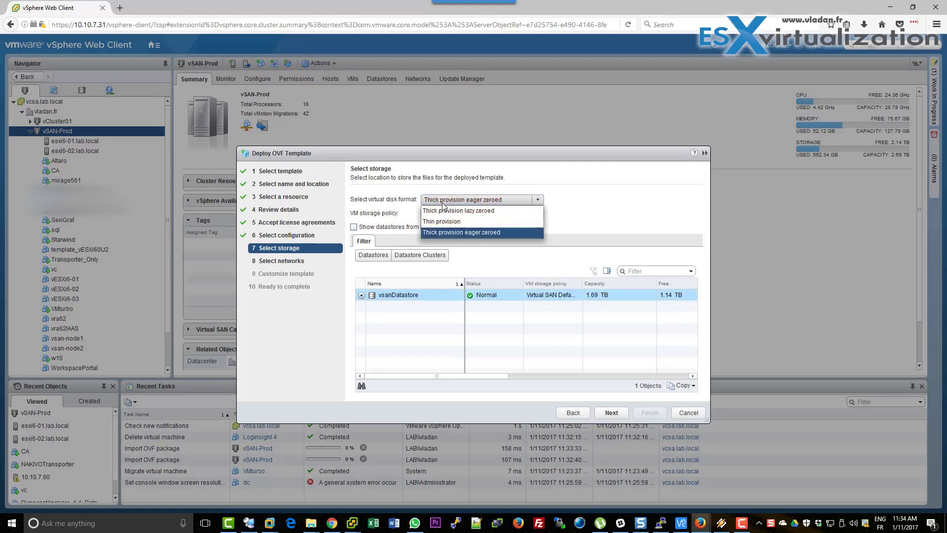
click(437, 222)
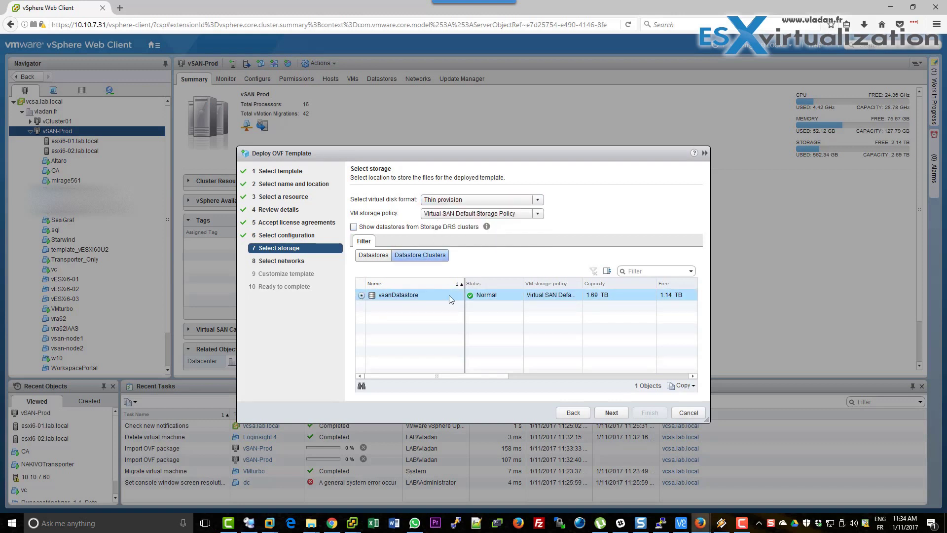
Map Network 1 to the vm destination network.
click(607, 413)
click(596, 211)
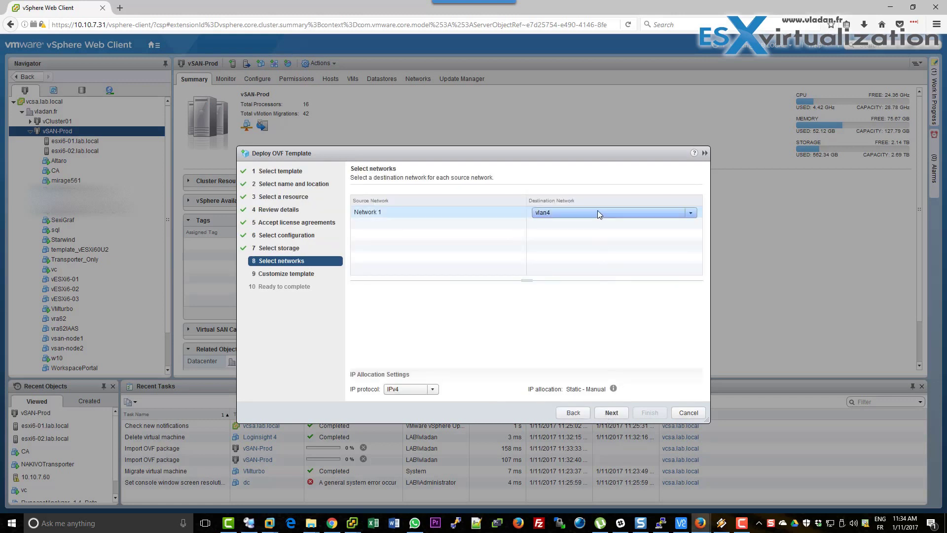
click(567, 246)
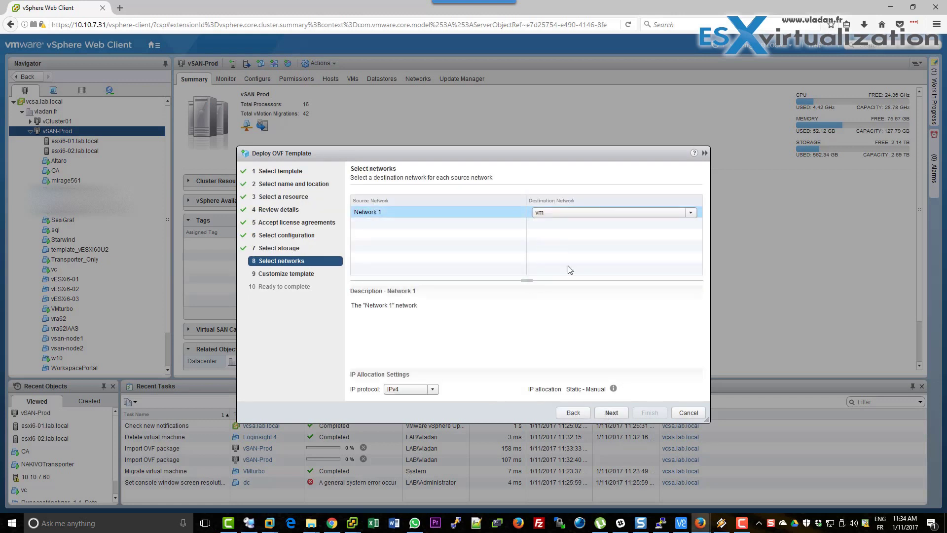
click(612, 412)
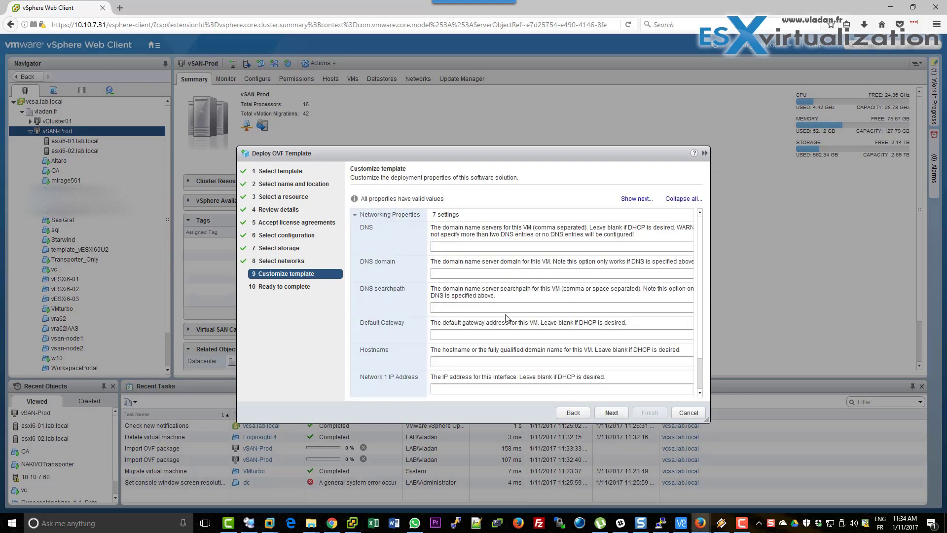
Fill in network properties: DNS searchpath lab, hostname, IP 10.10.7.40 and netmask 255.255.255.0.
click(466, 246)
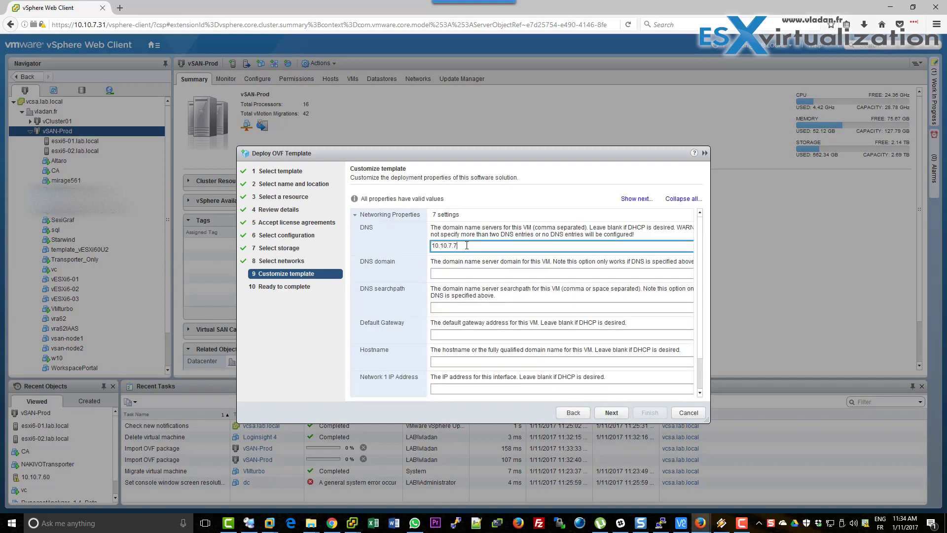
click(468, 273)
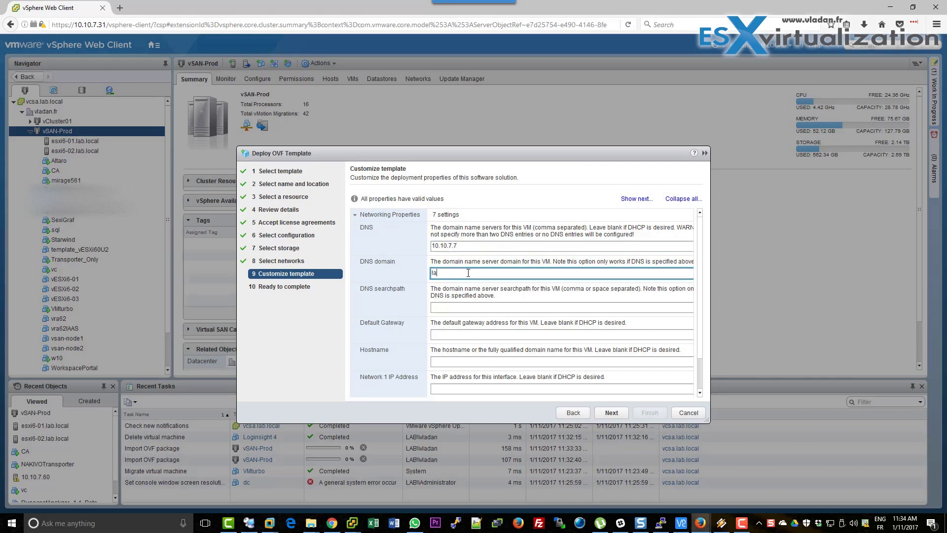
key(Tab)
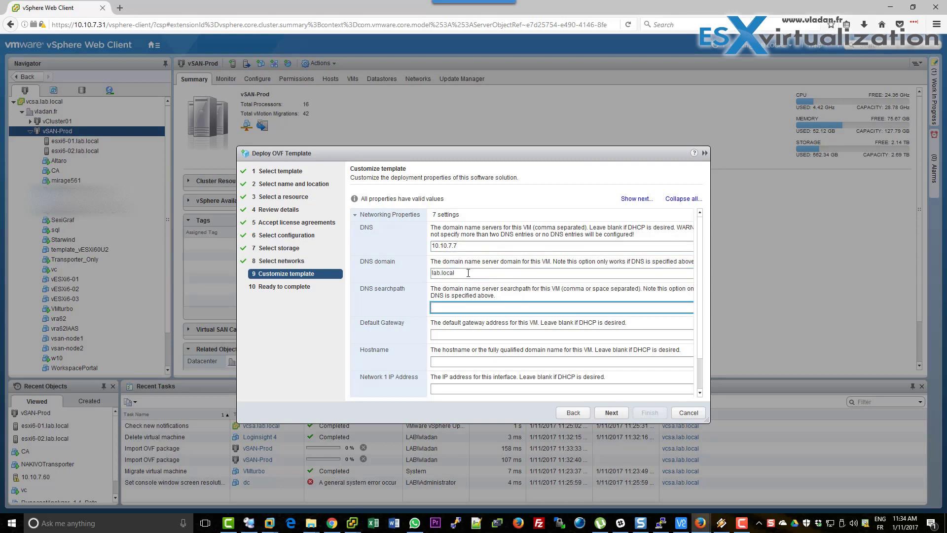
text(lab.local)
key(Tab)
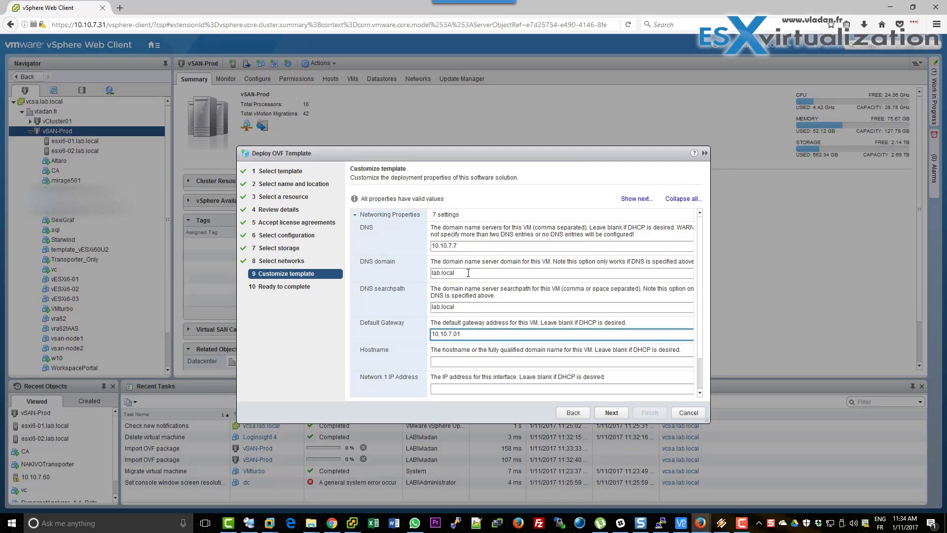
key(Tab)
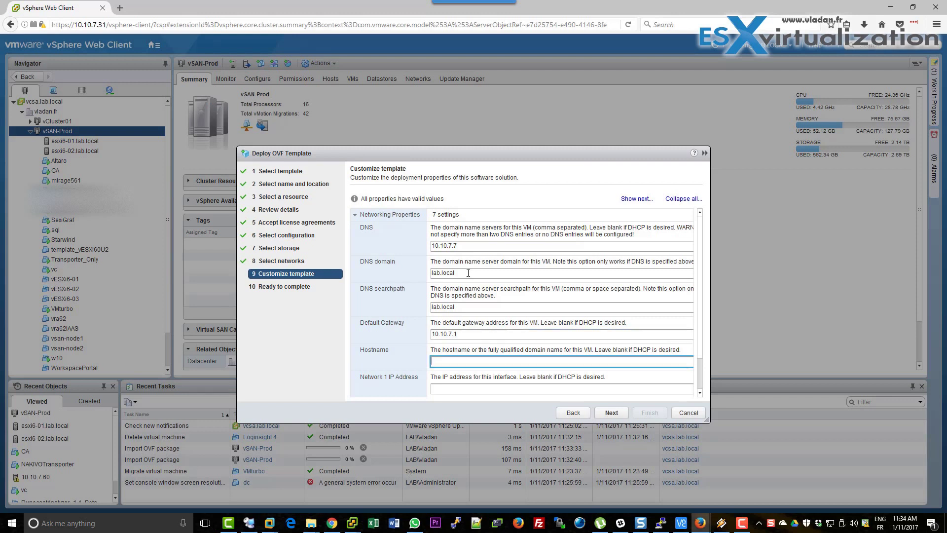
text(loginsight)
key(Tab)
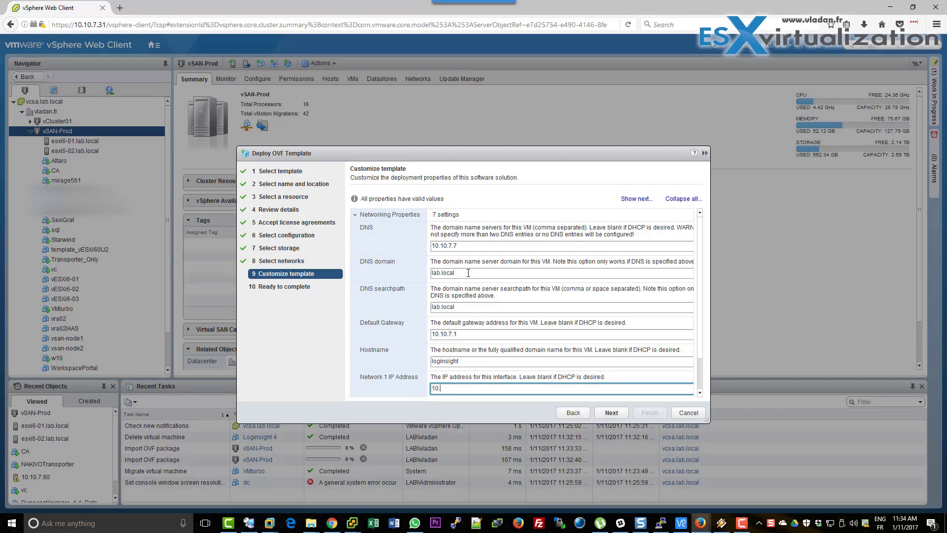
text(10.10.7.40)
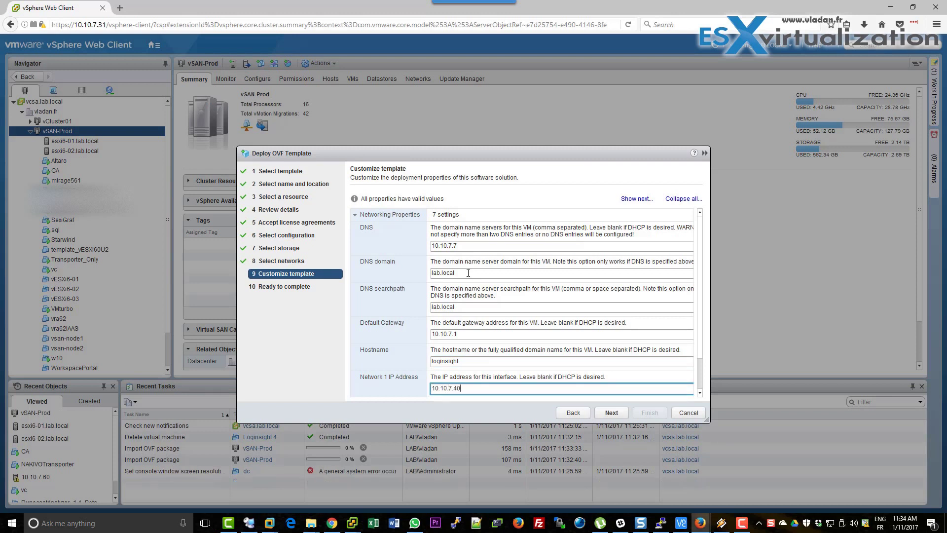
scroll(490, 299, down, 1)
click(462, 374)
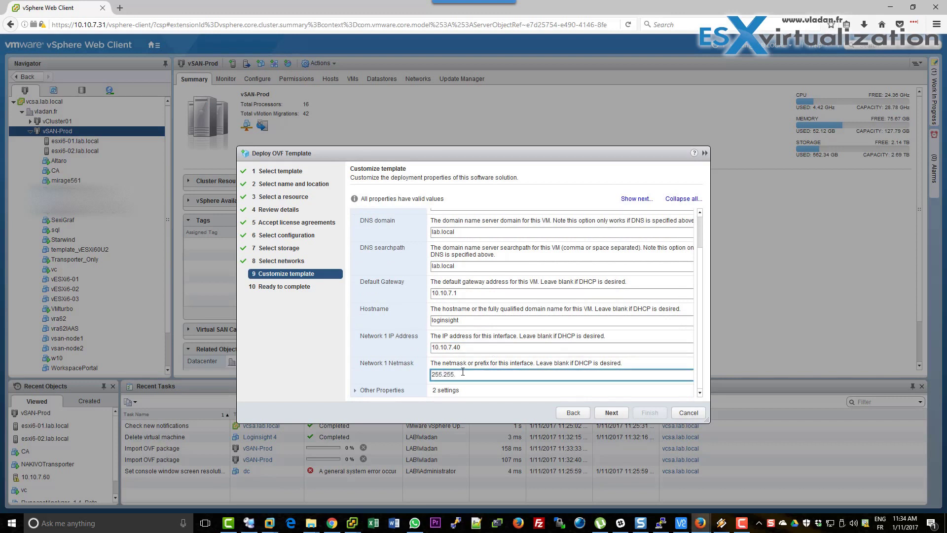
Enter and confirm the root password under Other Properties, then finish to launch deployment.
click(365, 390)
scroll(434, 389, down, 2)
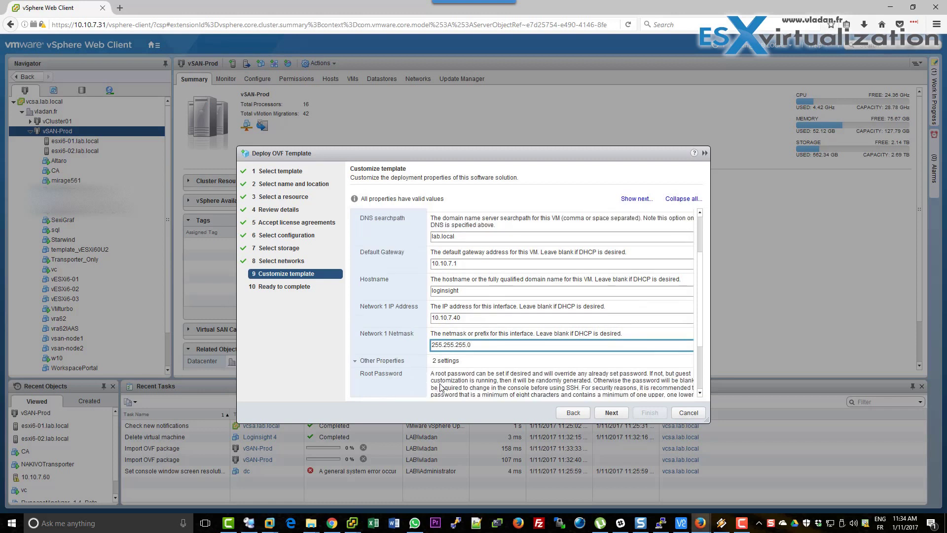
click(508, 383)
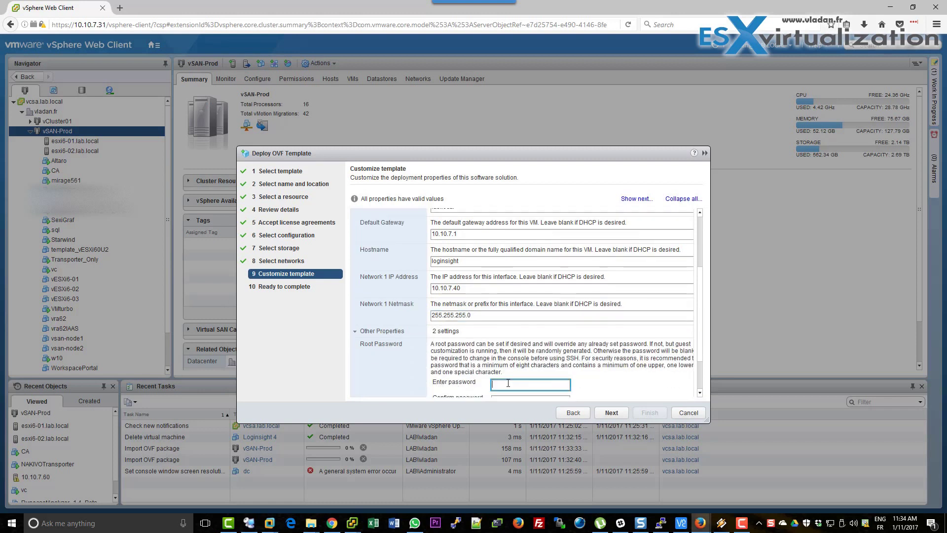
text(************)
key(Tab)
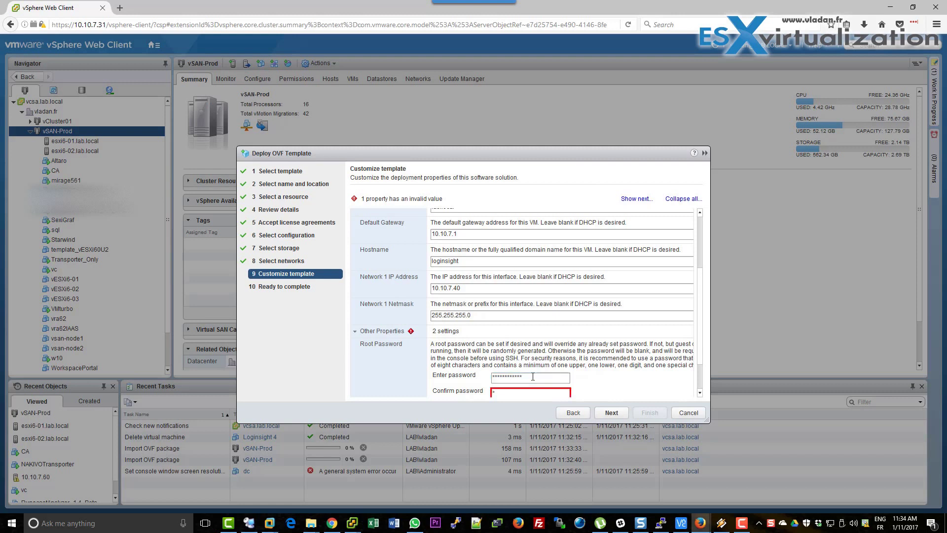
text(************)
scroll(546, 375, down, 1)
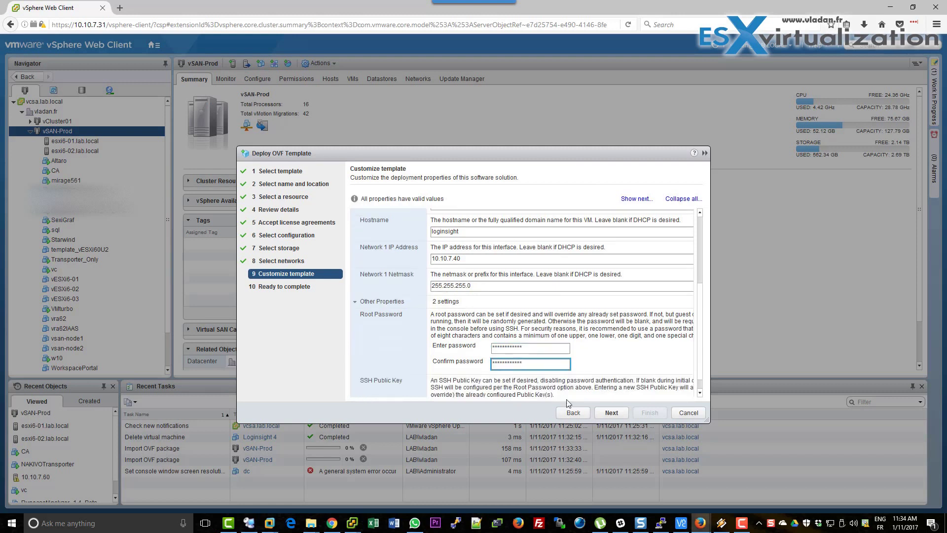
click(611, 413)
click(651, 413)
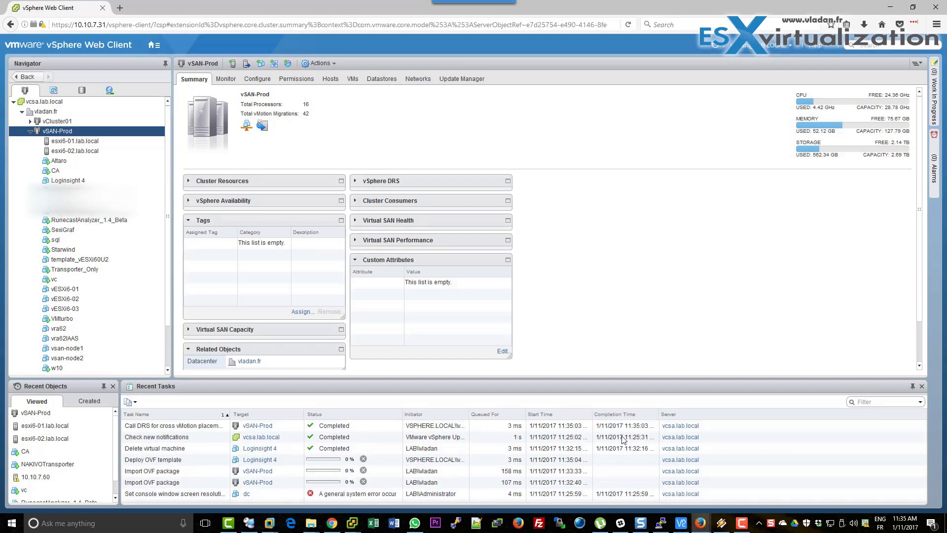
Check the Deploy OVF template task's progress in Recent Tasks.
click(287, 464)
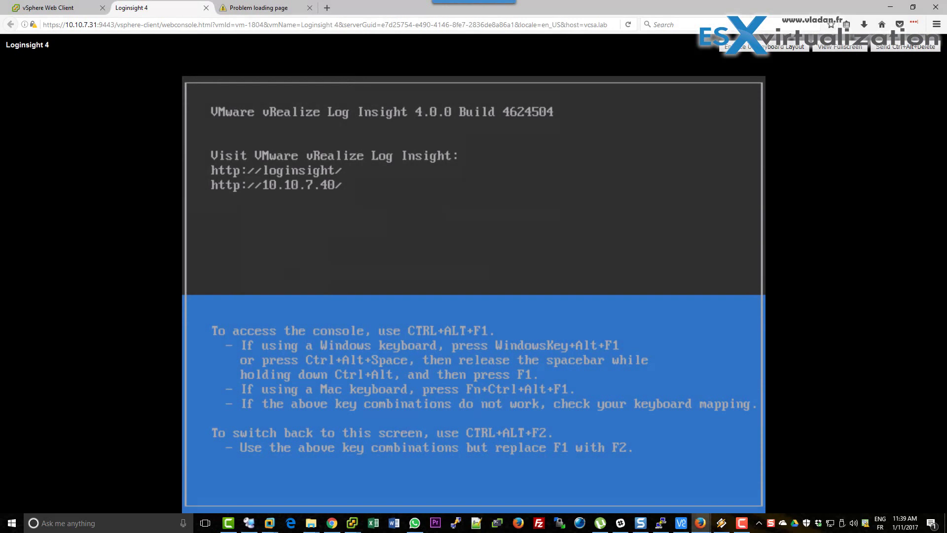
click(237, 7)
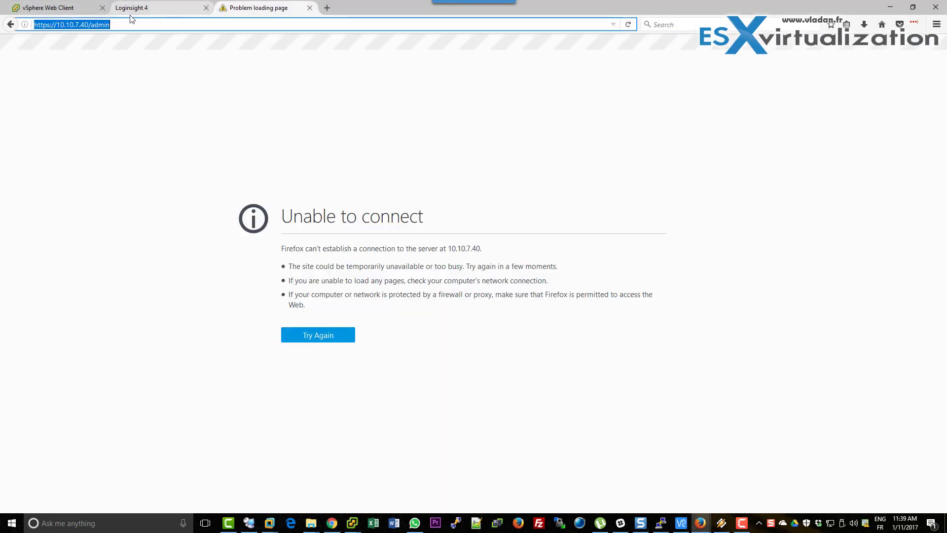
click(92, 25)
drag(92, 26, 149, 24)
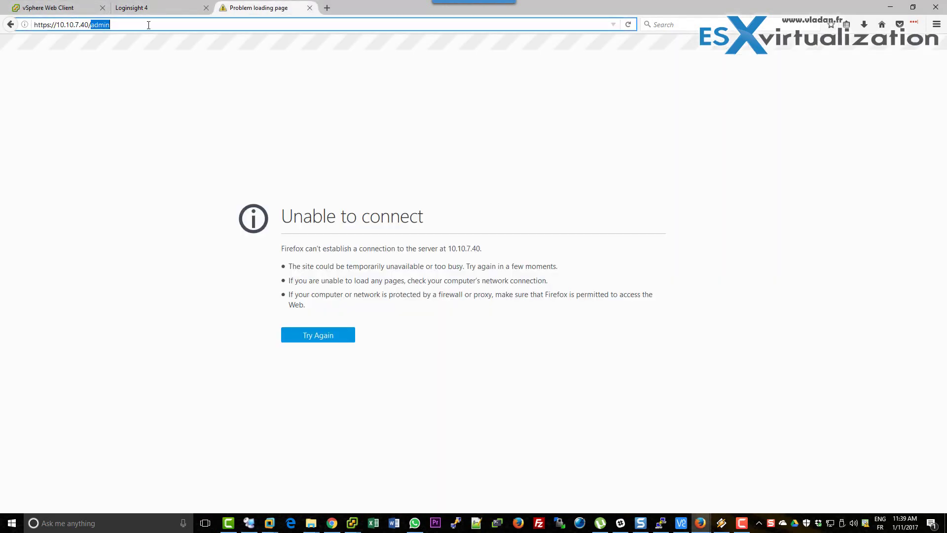
key(BackSpace)
key(Return)
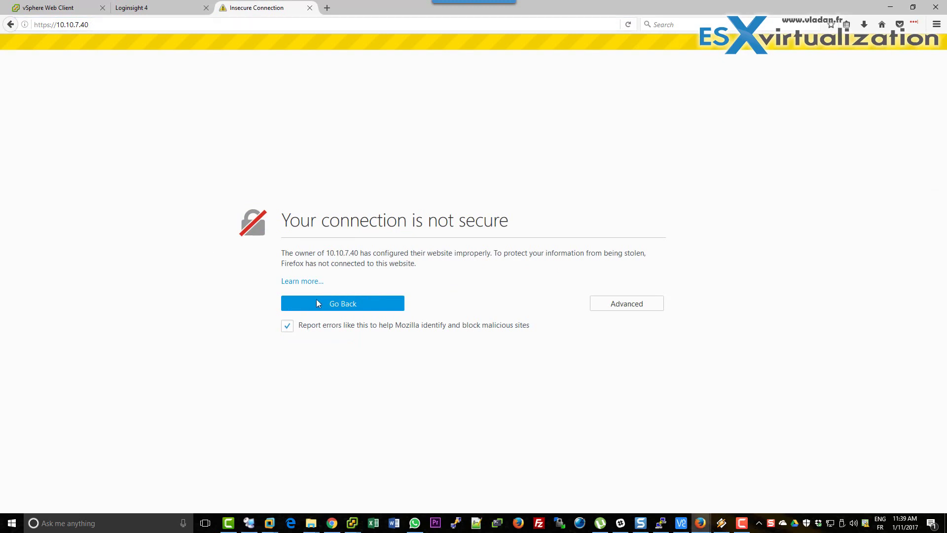
Add a security exception for the appliance's self-signed certificate.
click(624, 303)
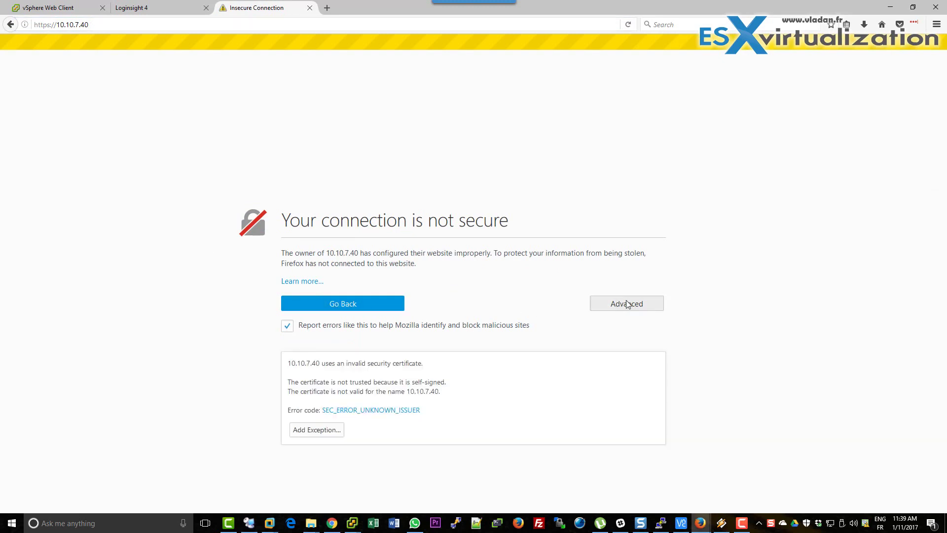
click(320, 429)
click(512, 359)
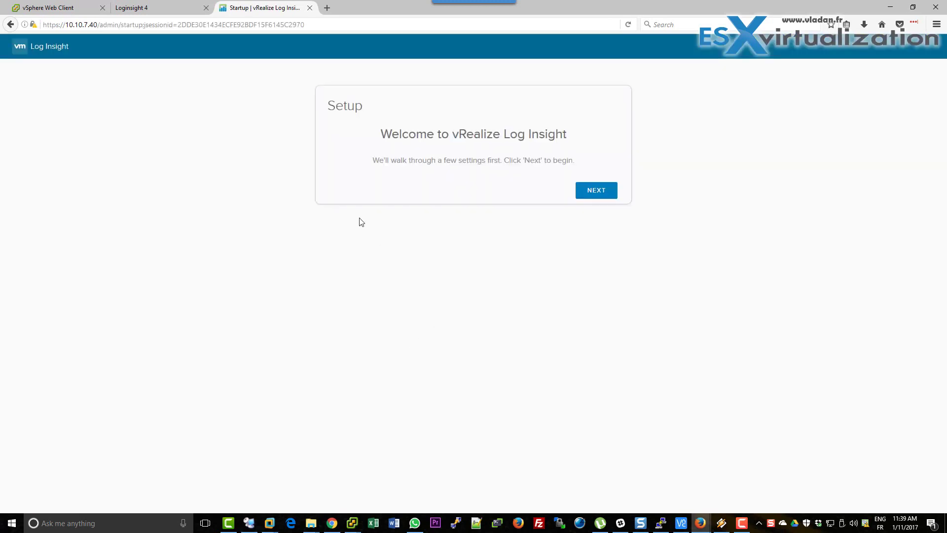
Go past the Setup welcome card and choose Start New Deployment.
click(593, 191)
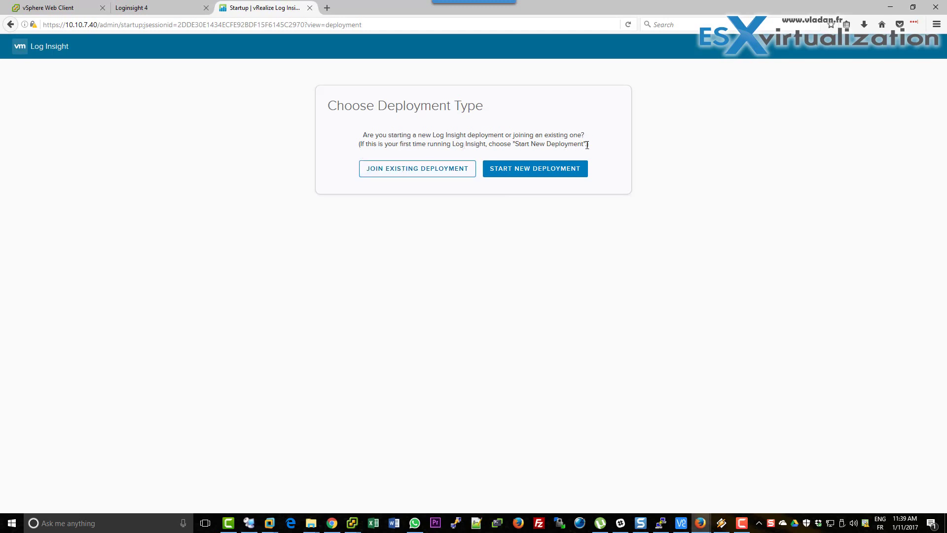
click(558, 173)
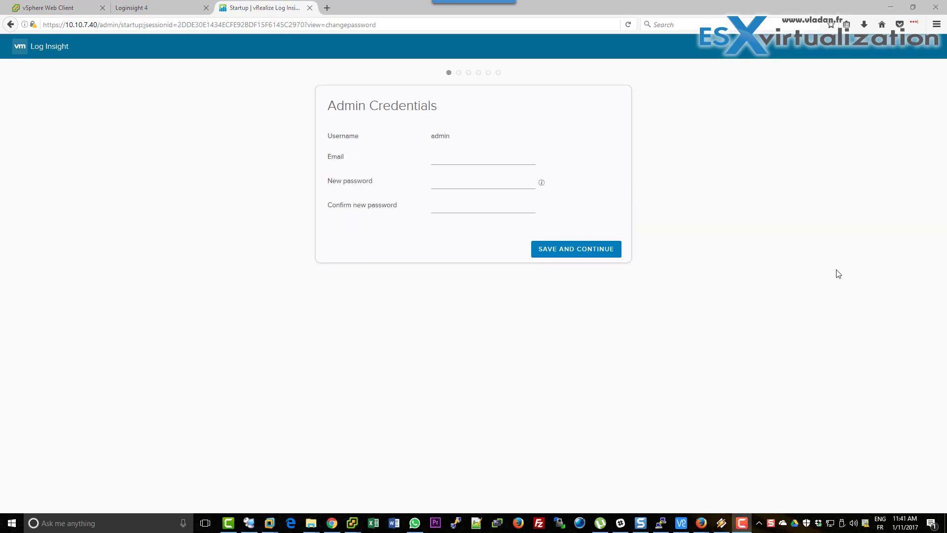
Enter and confirm the new admin password, leave email blank, and save the credentials.
click(434, 156)
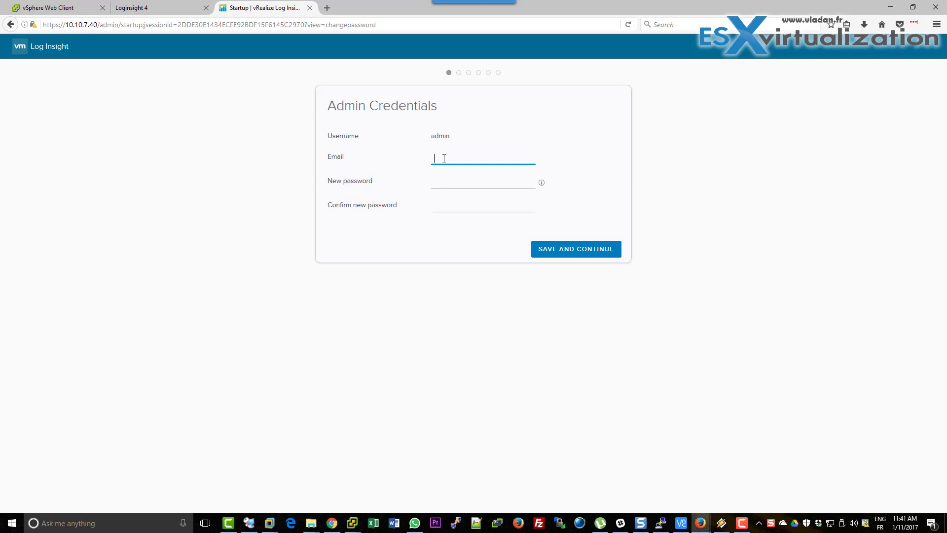
key(Tab)
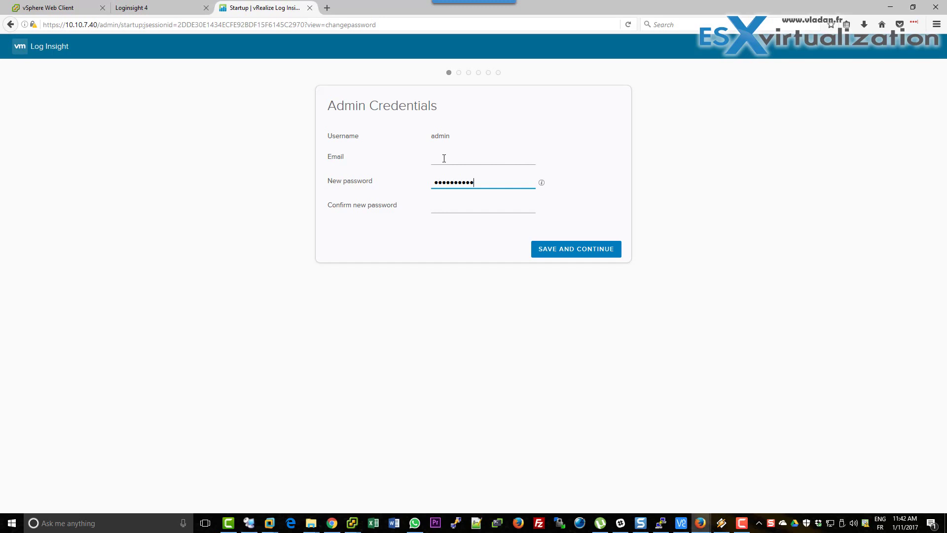
key(Tab)
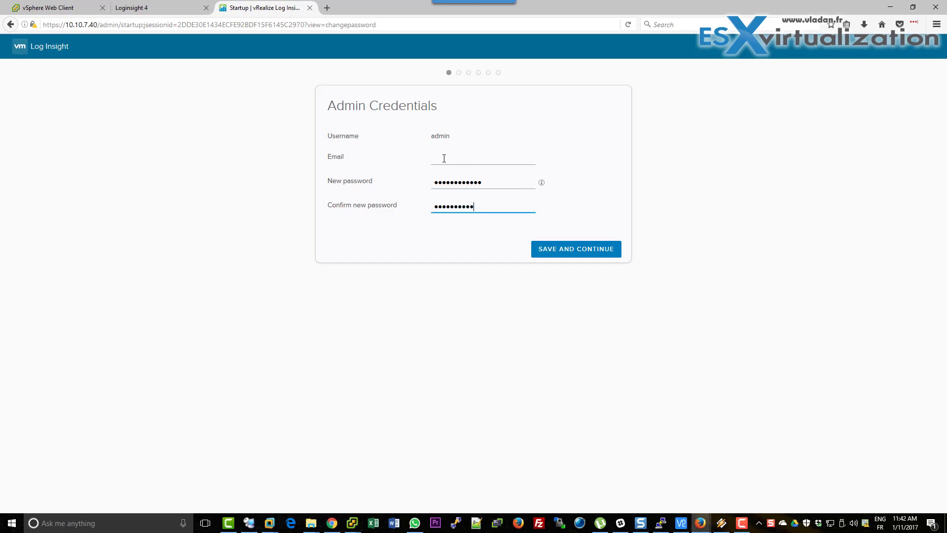
click(542, 182)
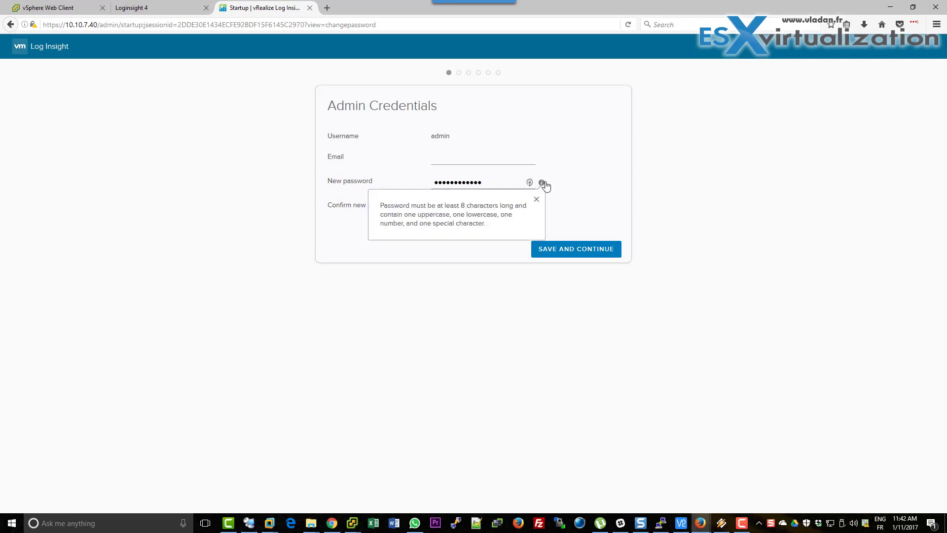
click(572, 207)
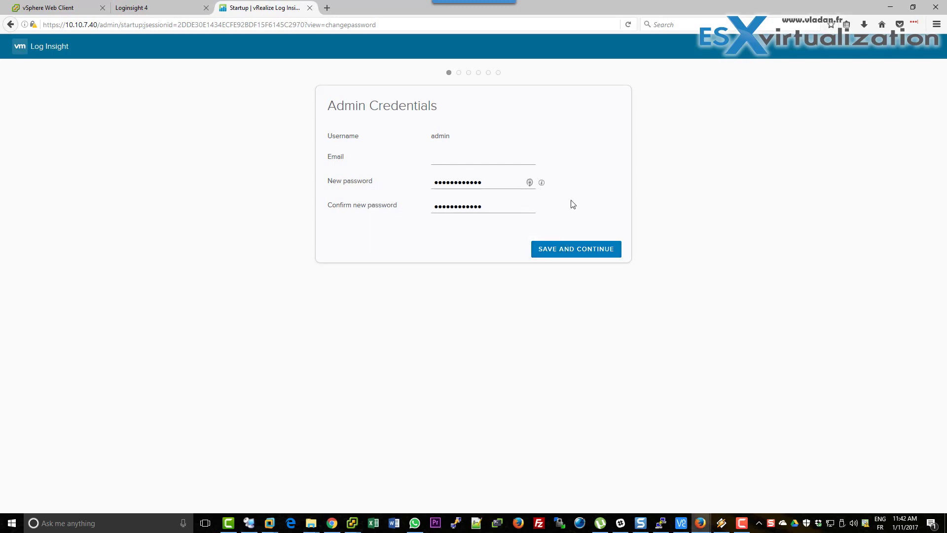
click(562, 248)
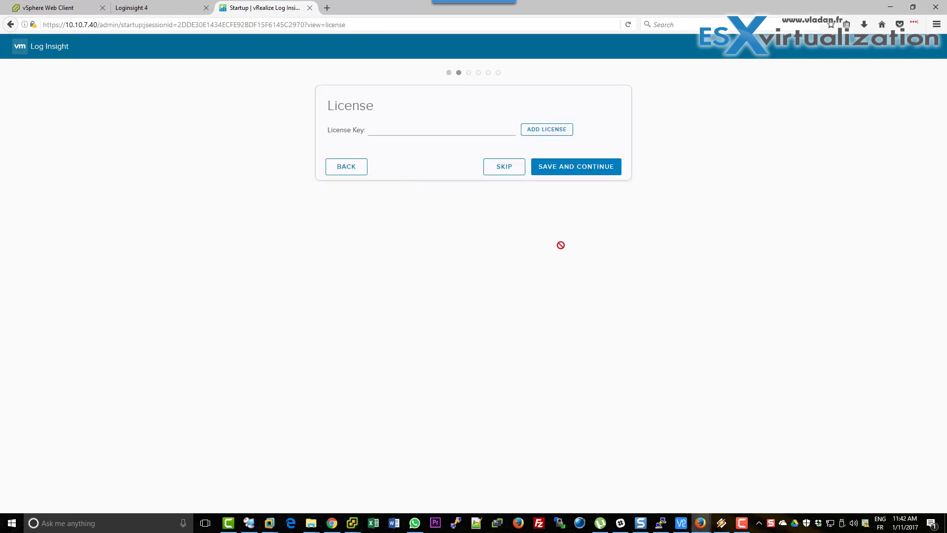
Skip the license key and opt out of the Customer Experience Improvement Program.
click(420, 128)
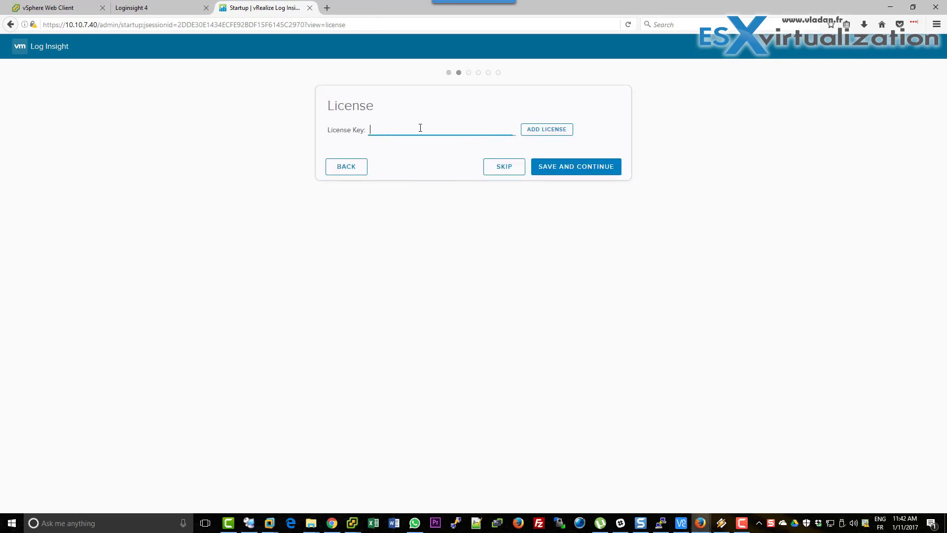
click(504, 167)
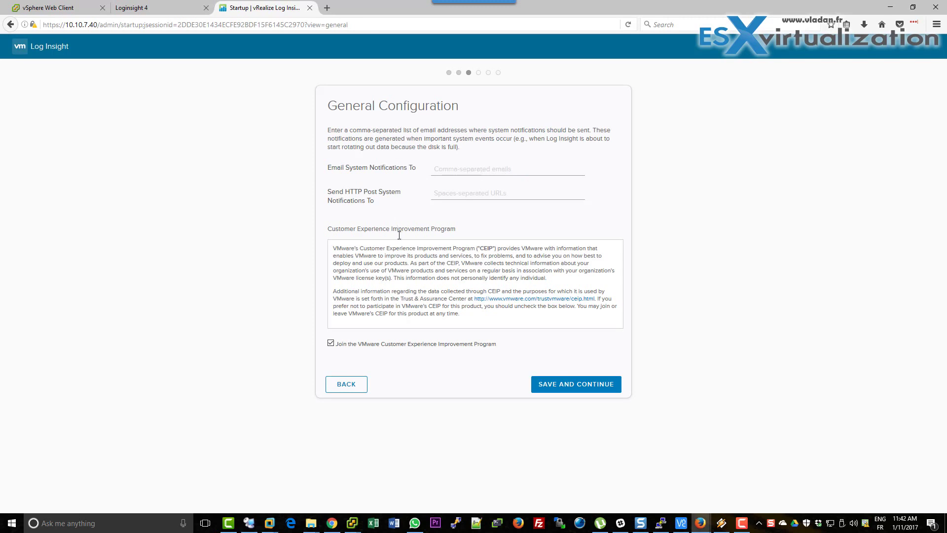
click(332, 344)
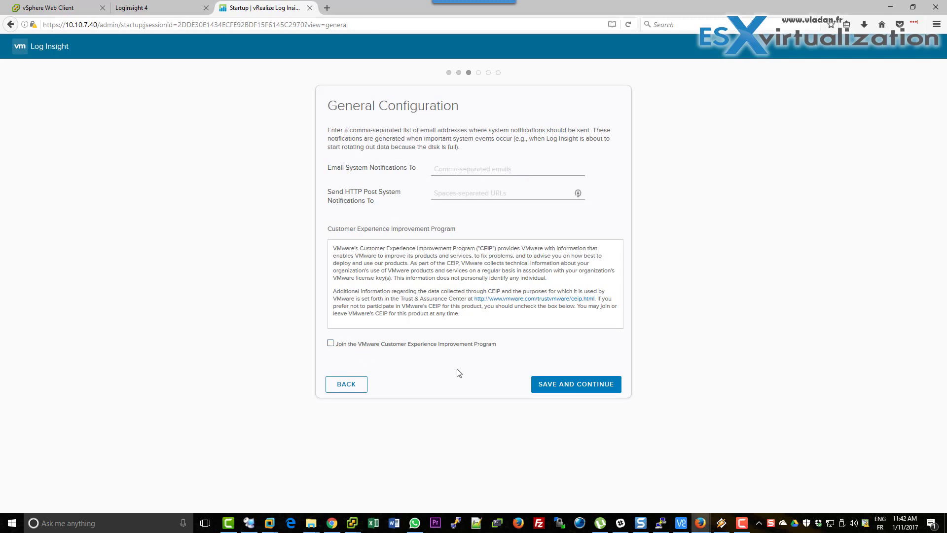
Test the four vmware.pool.ntp.org NTP servers and save the time settings.
click(557, 385)
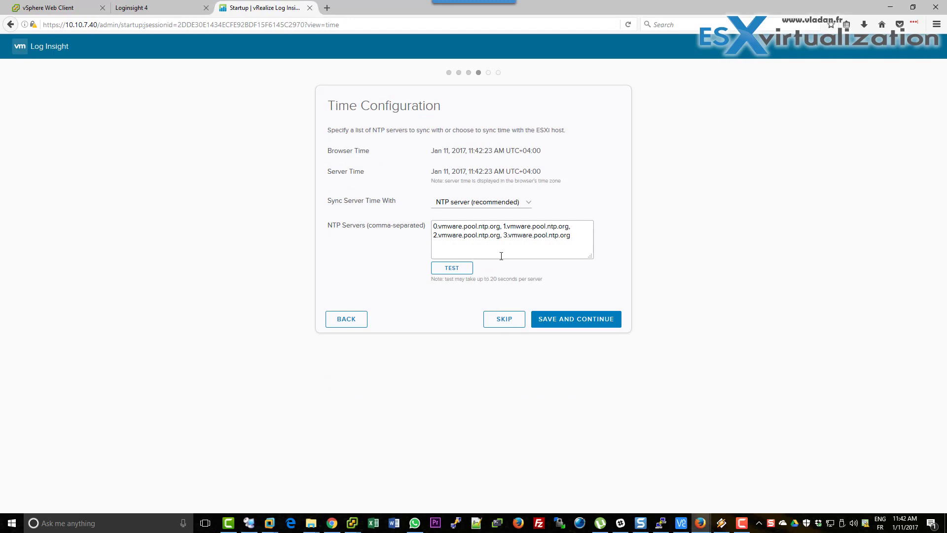
click(461, 270)
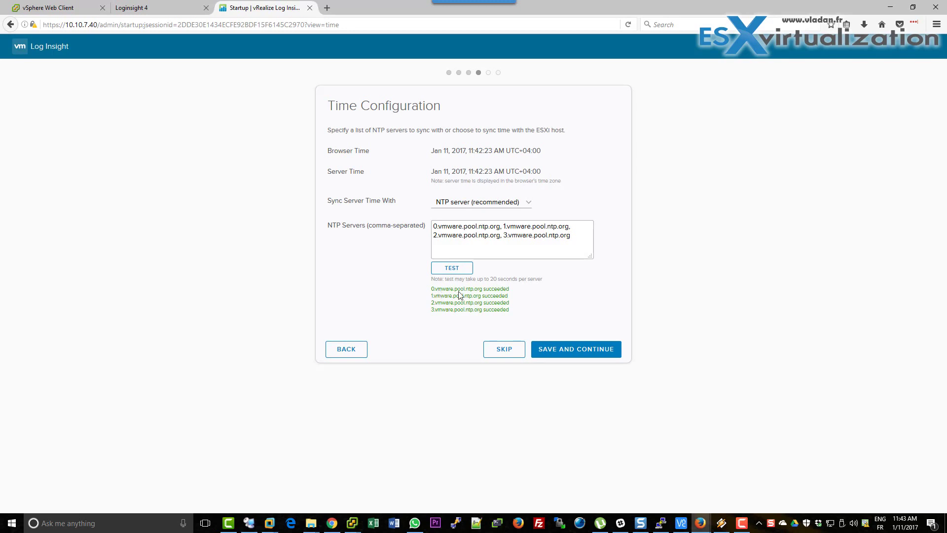
click(551, 351)
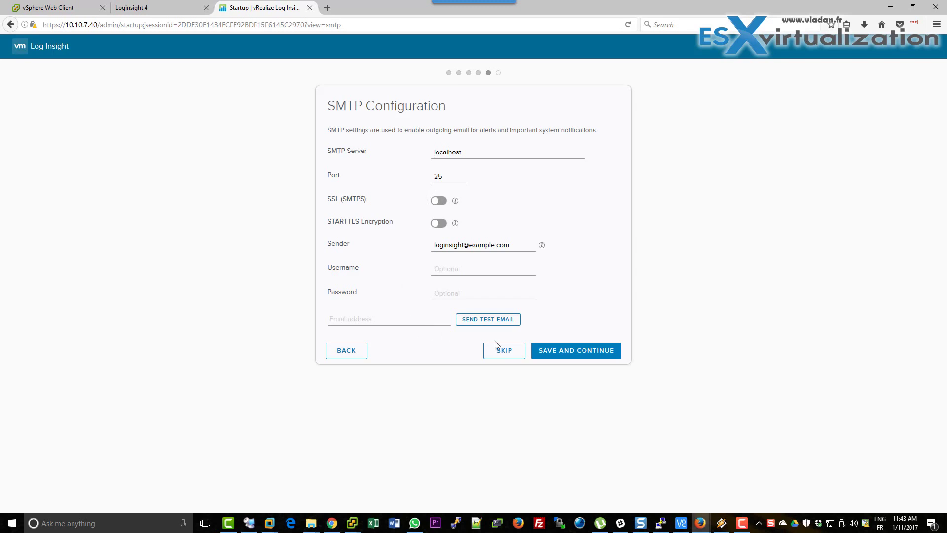
Skip SMTP configuration, finish the wizard, and open Configure vSphere Integration.
click(516, 353)
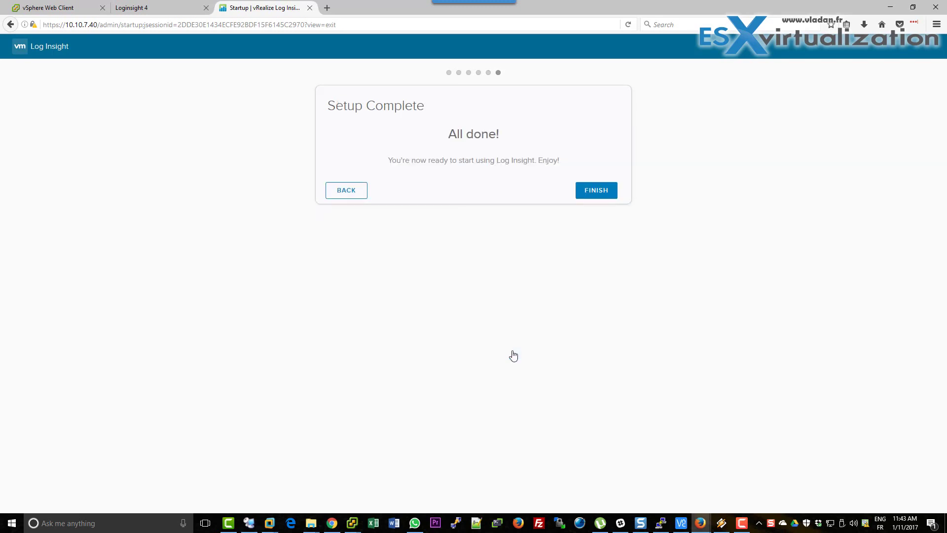
click(592, 199)
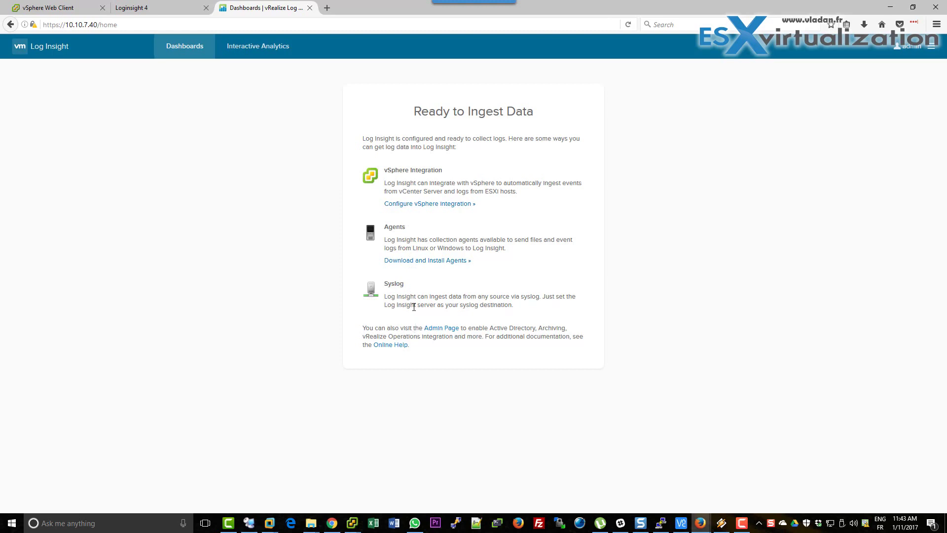
click(436, 205)
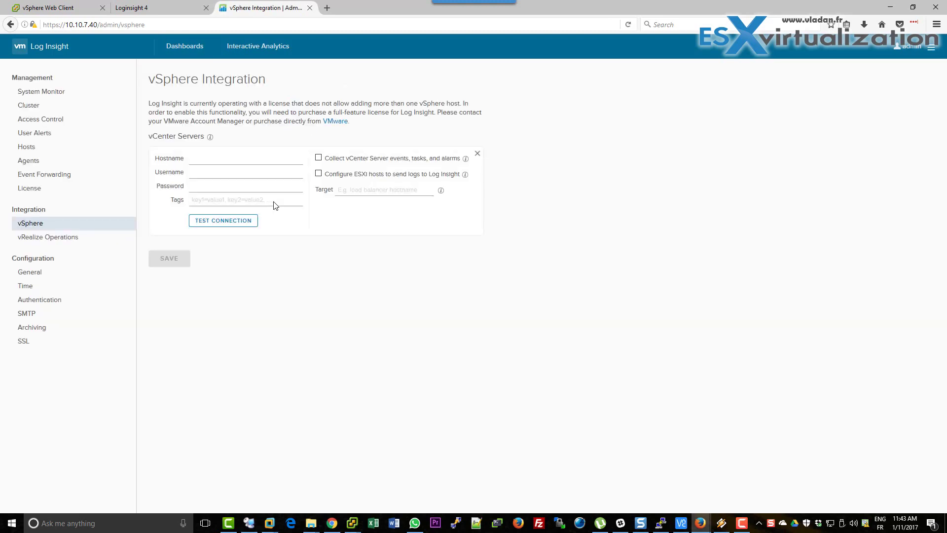
Enter vCenter host 10.10.7.31 with the vsphere.local administrator account and its password.
click(251, 159)
text(10.10.7.31)
click(246, 172)
text(administrator)
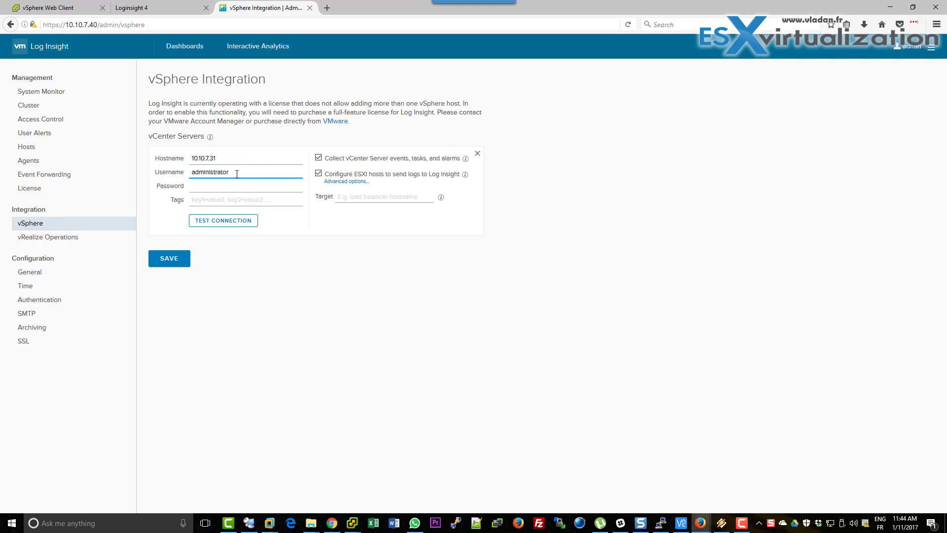
text(@lab.local)
key(Tab)
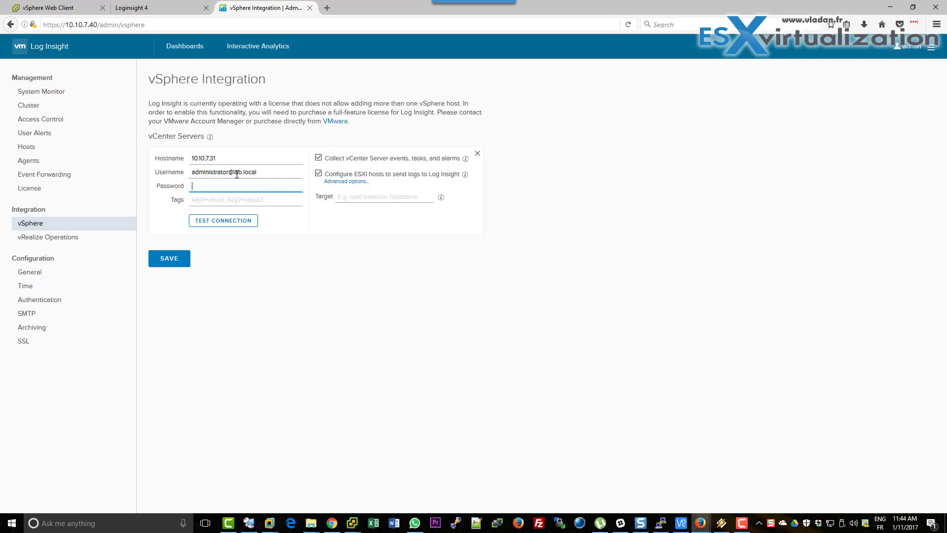
drag(237, 174, 285, 172)
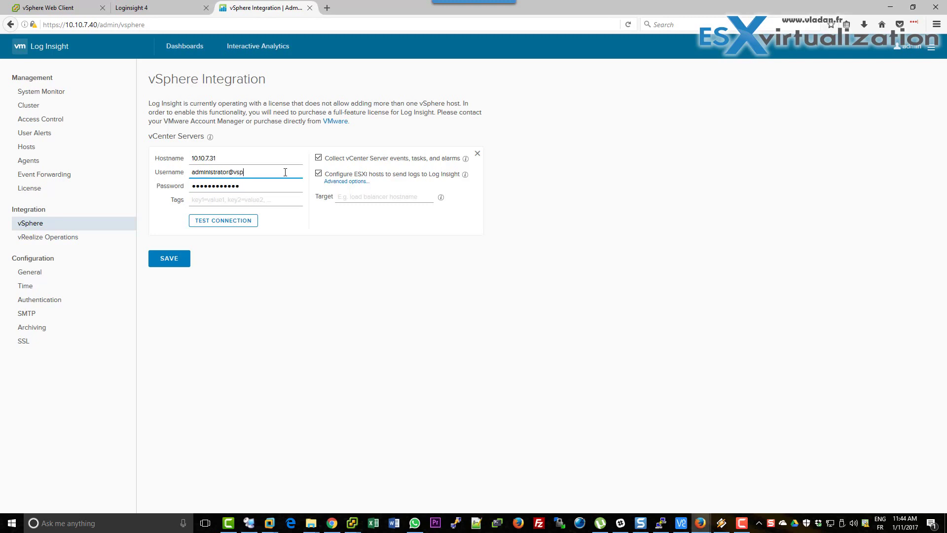
Test the vCenter connection successfully and bring up the ESXi host list with UDP syslog.
click(232, 219)
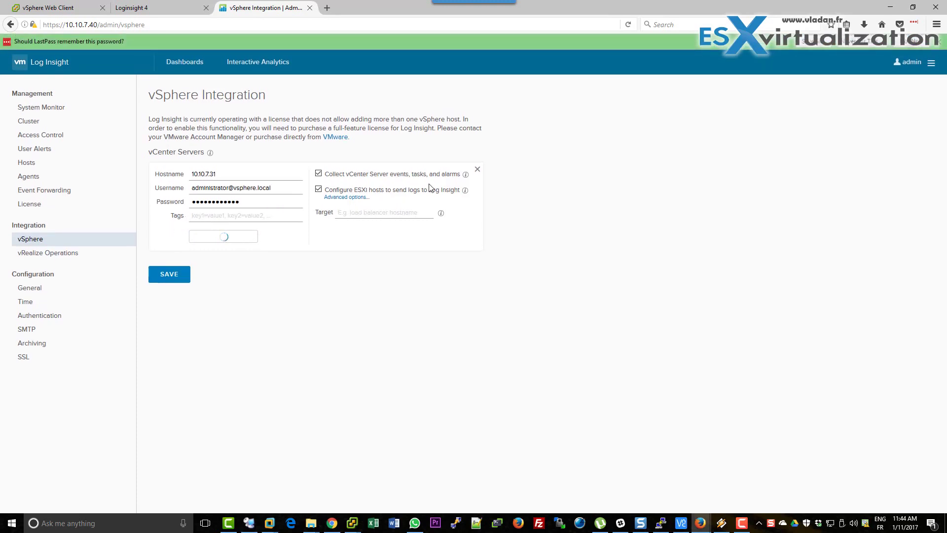
click(913, 45)
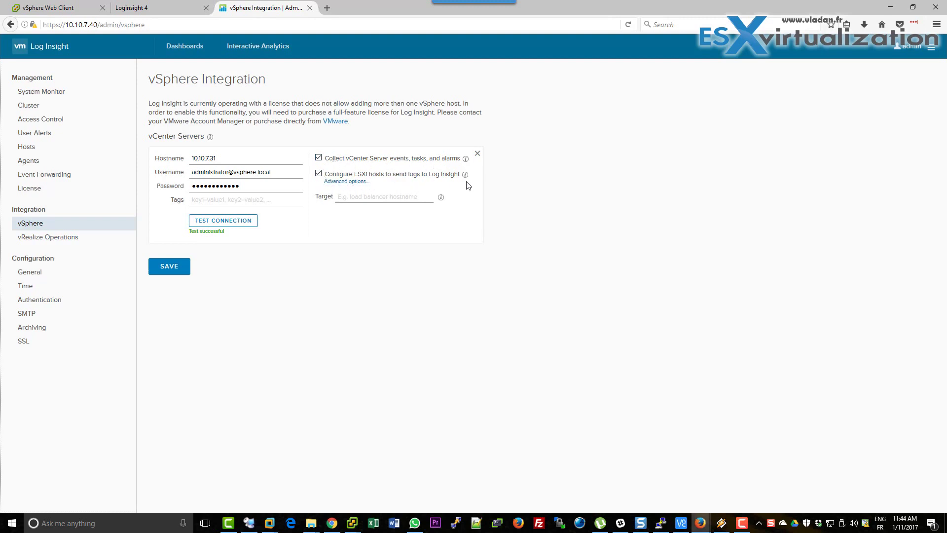
click(358, 182)
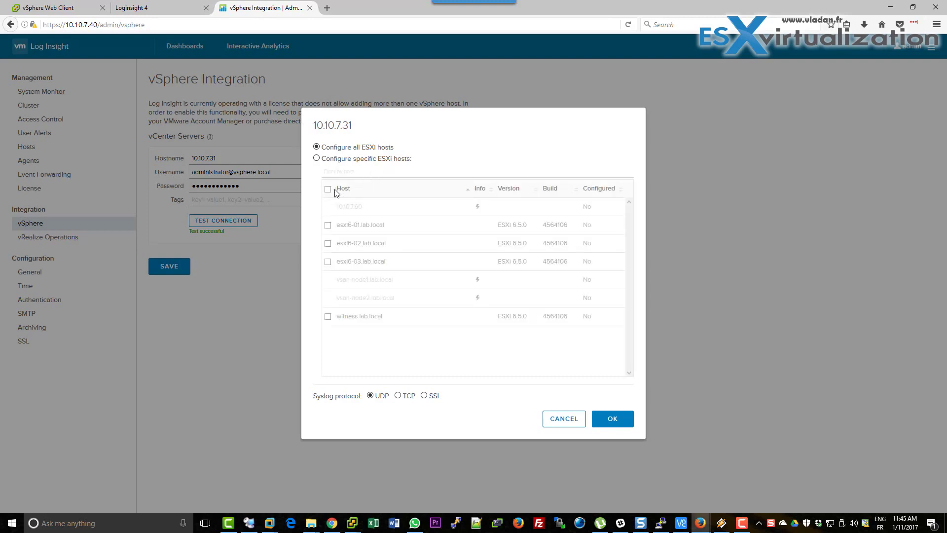
Limit log forwarding to esxi6-01, esxi6-02, esxi6-03 and witness.lab.local, then save the vSphere integration.
click(317, 159)
click(328, 226)
click(328, 243)
click(328, 262)
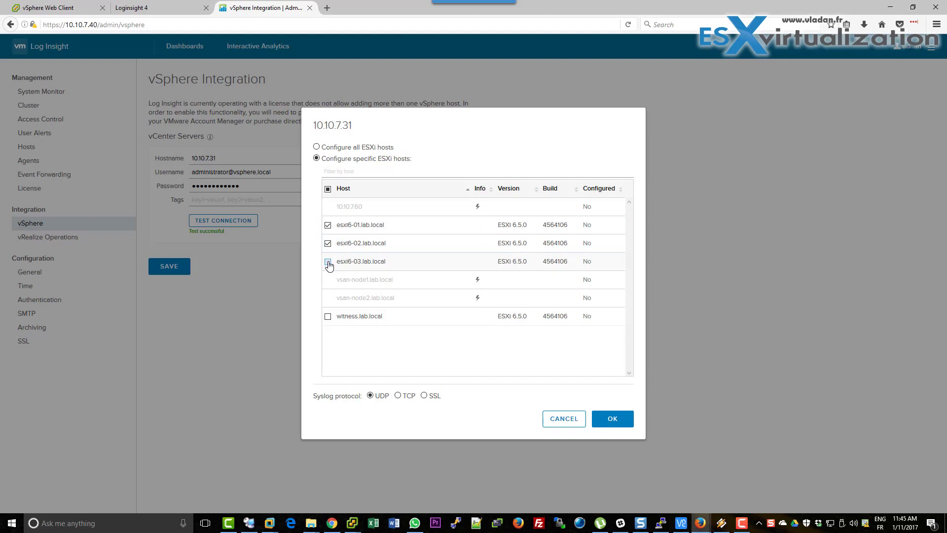
click(328, 316)
click(612, 417)
click(179, 270)
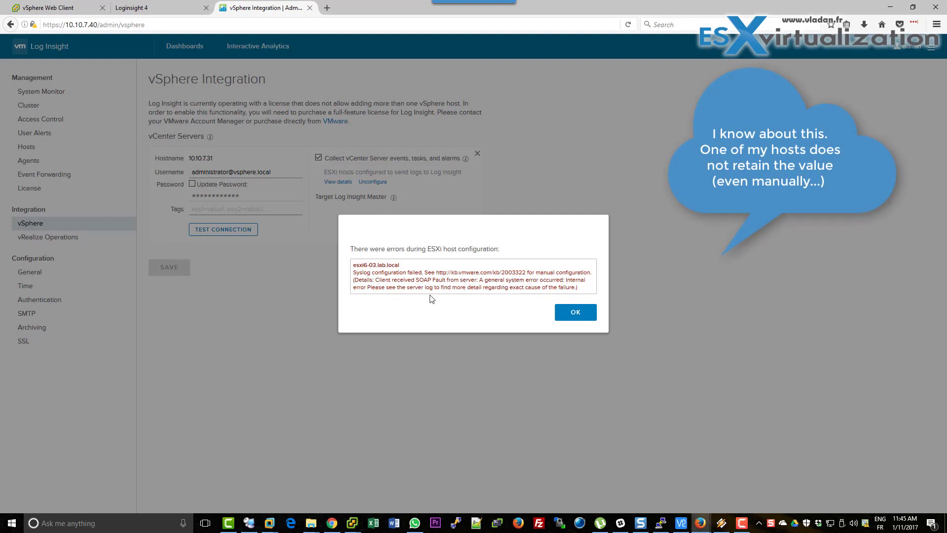
Dismiss the esxi6-03 syslog error and view the General, Time and System Monitor admin pages.
click(567, 311)
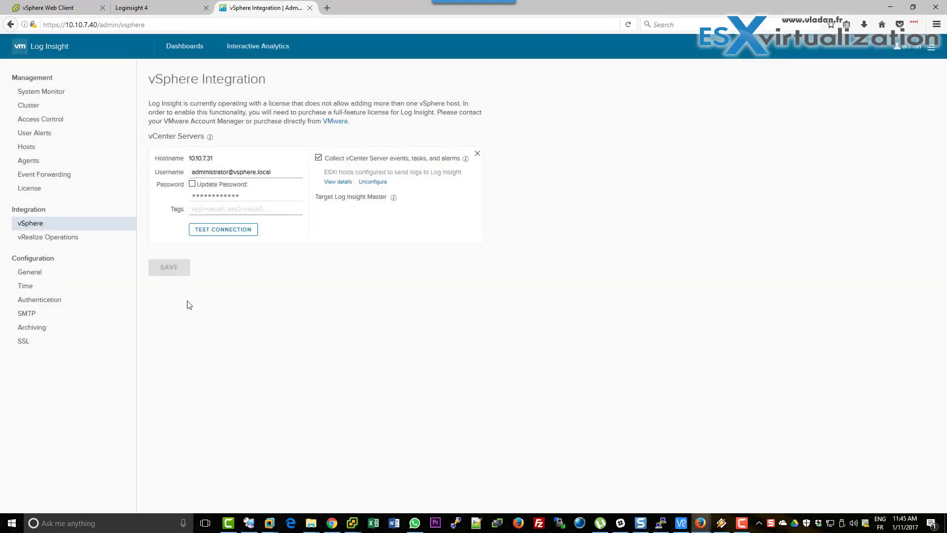
click(25, 278)
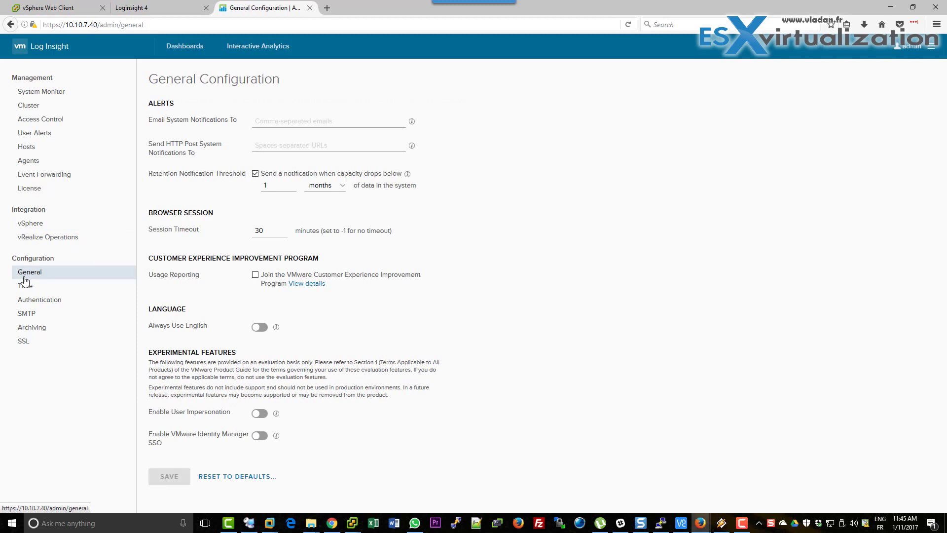
click(63, 284)
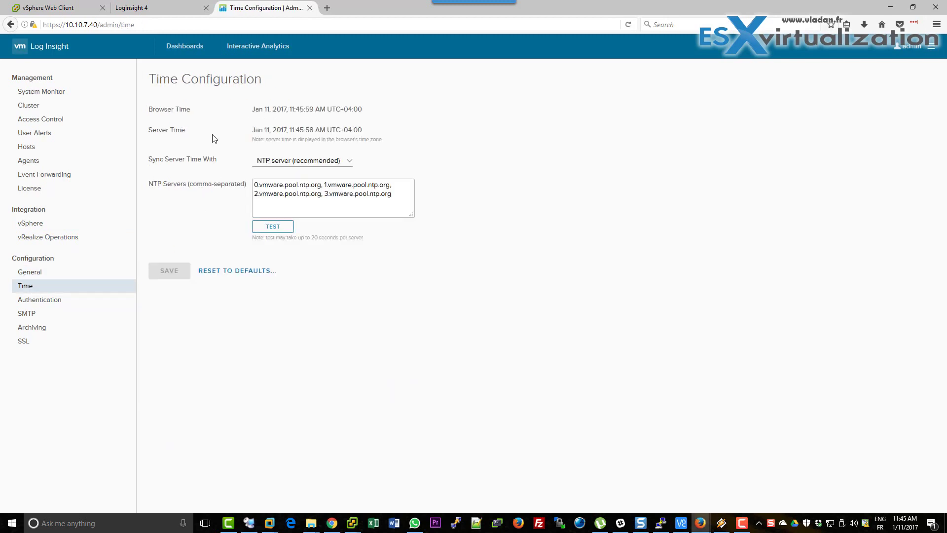
click(40, 95)
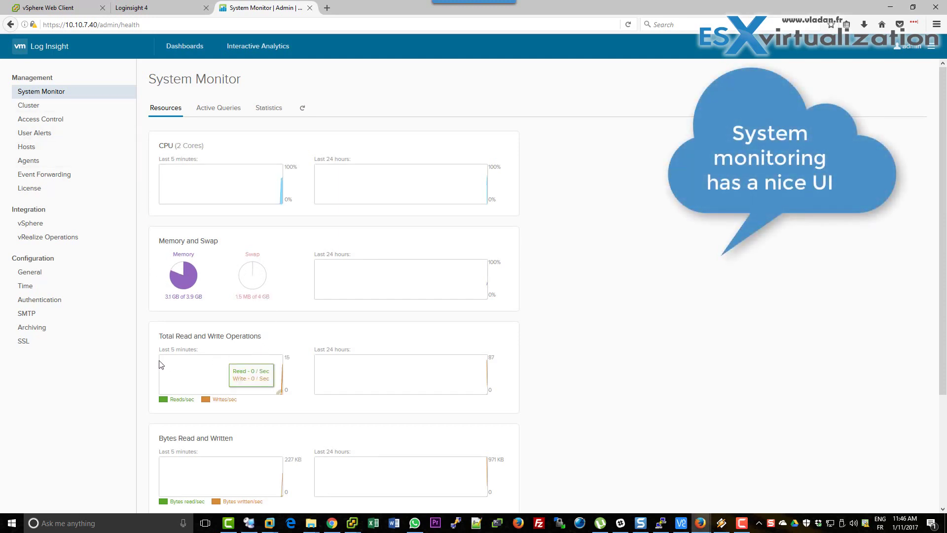
Check System Monitor storage, view the single-node 4.0.0 Cluster page, then go to Access Control.
scroll(153, 363, down, 3)
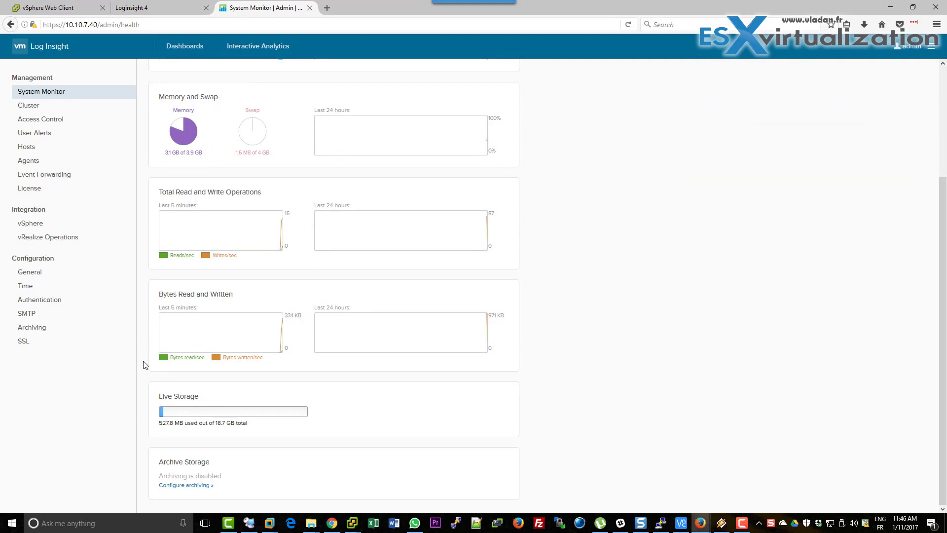
scroll(146, 364, up, 3)
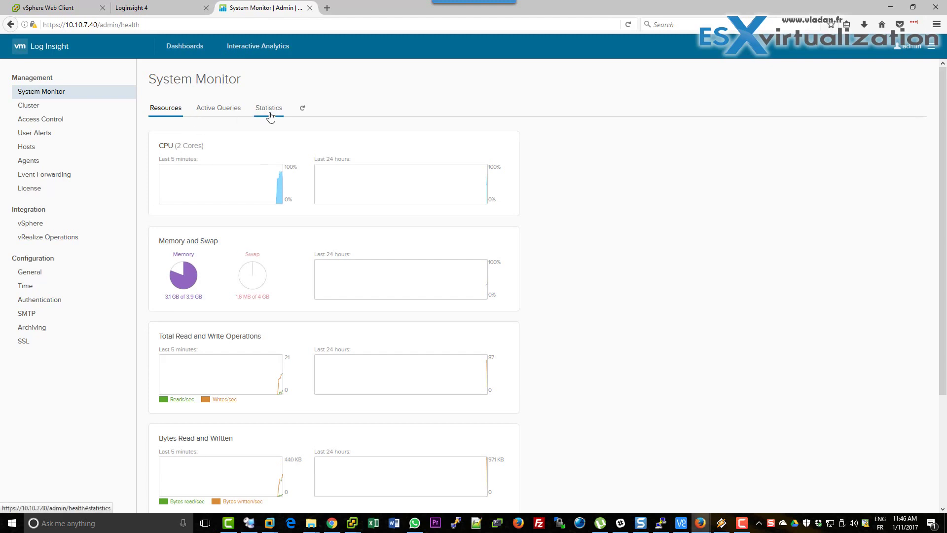
click(46, 105)
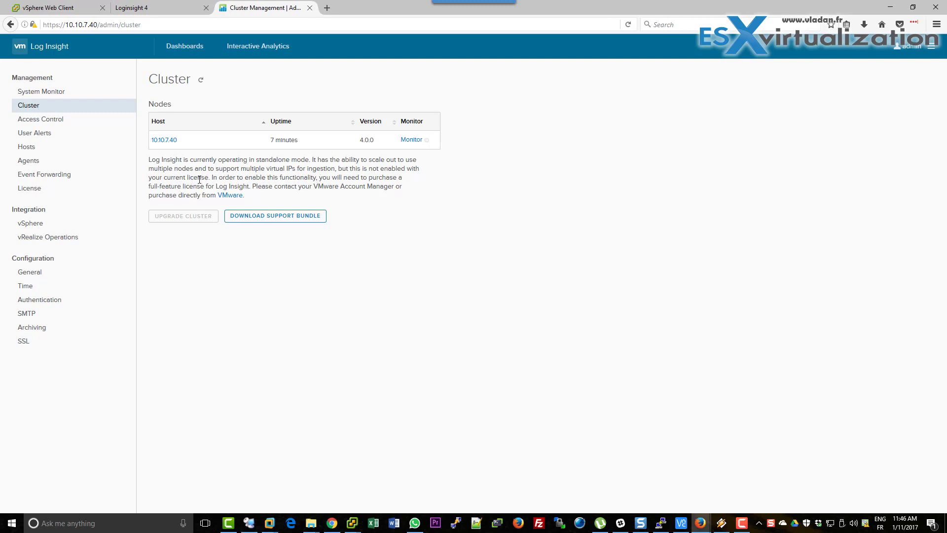
click(51, 125)
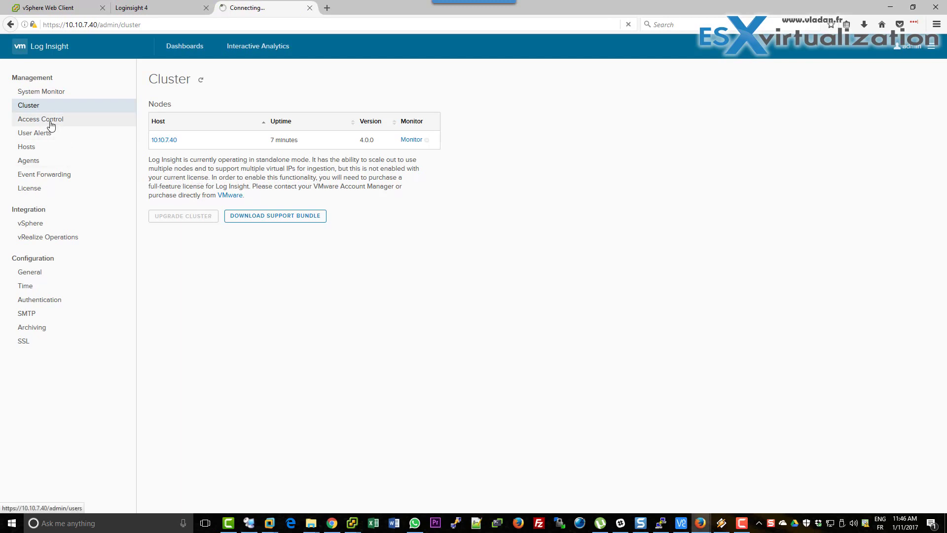
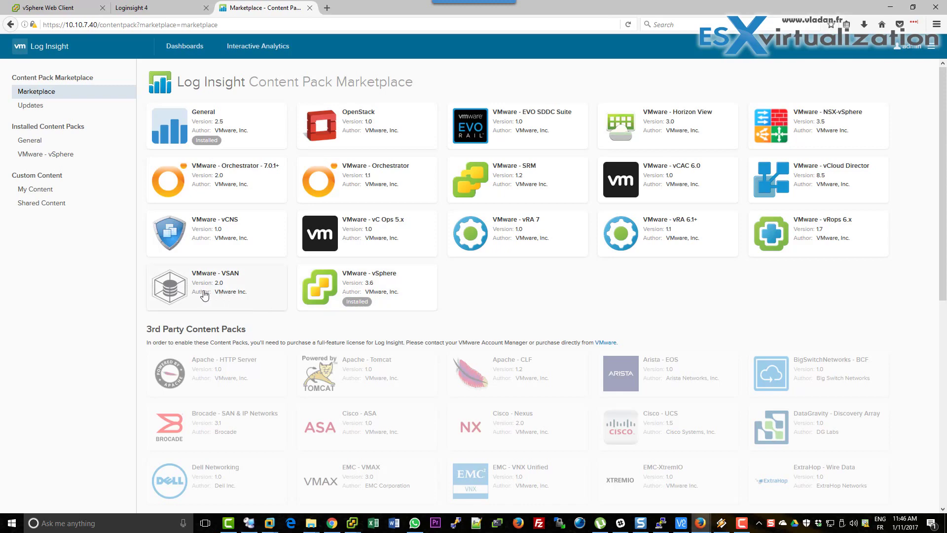
Install the VMware - VSAN content pack, accepting its license, and go back to the Marketplace.
click(205, 295)
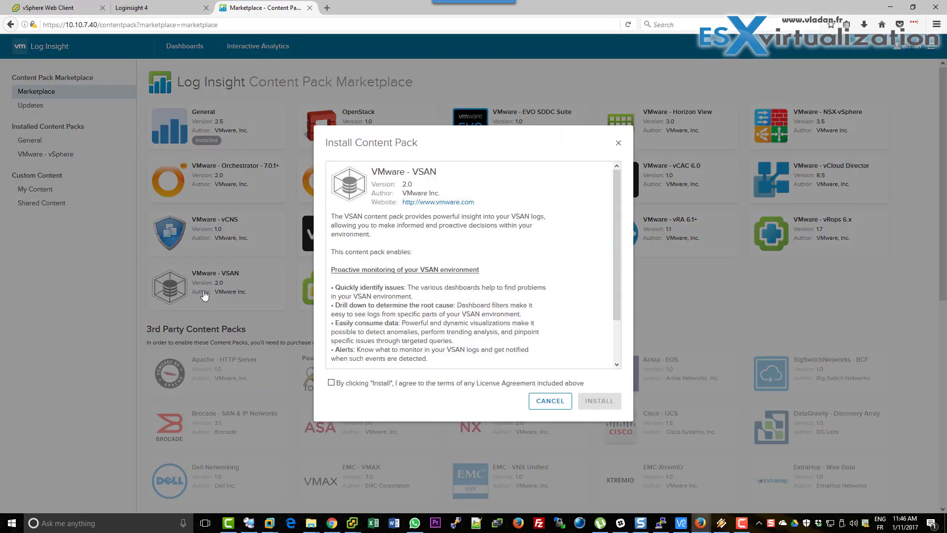
click(331, 383)
click(600, 406)
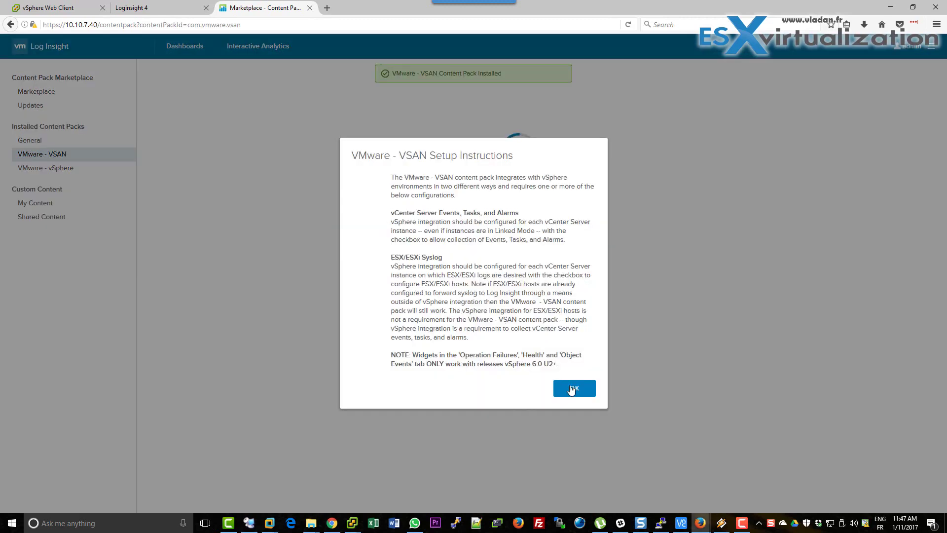
click(572, 388)
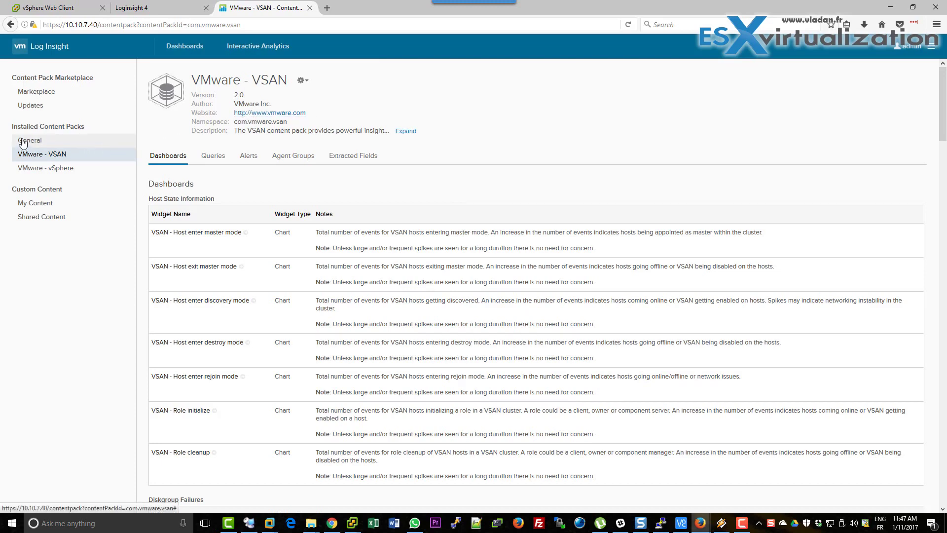
click(35, 94)
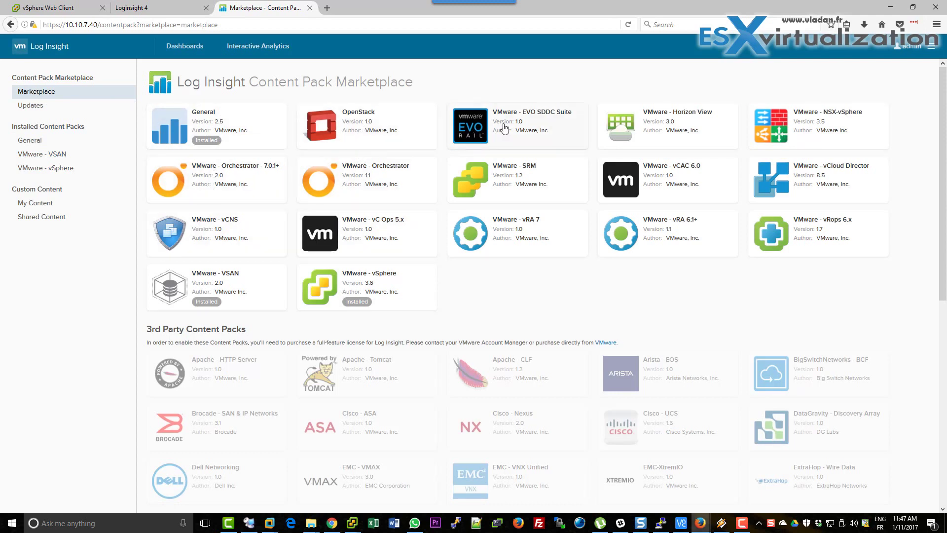
Install the VMware - Horizon View content pack after accepting its license terms.
click(667, 122)
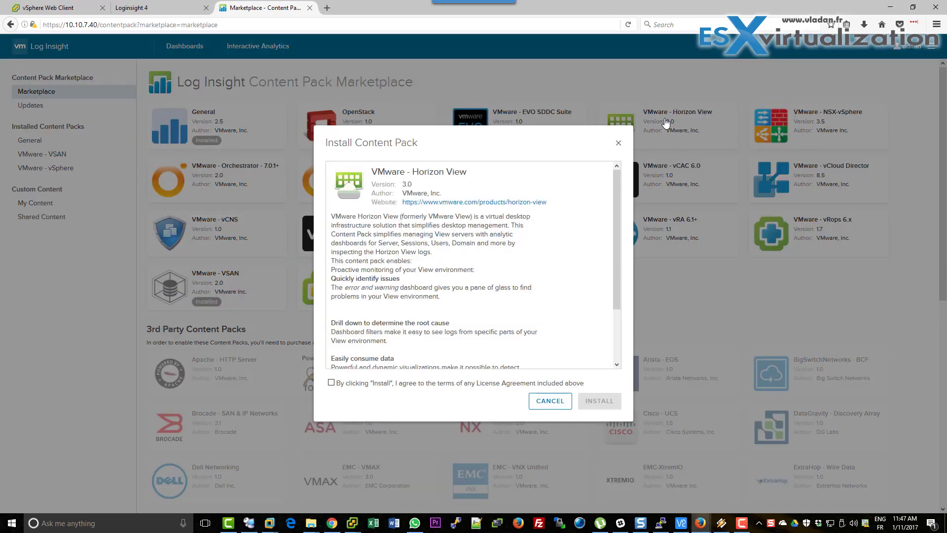
click(331, 383)
click(592, 403)
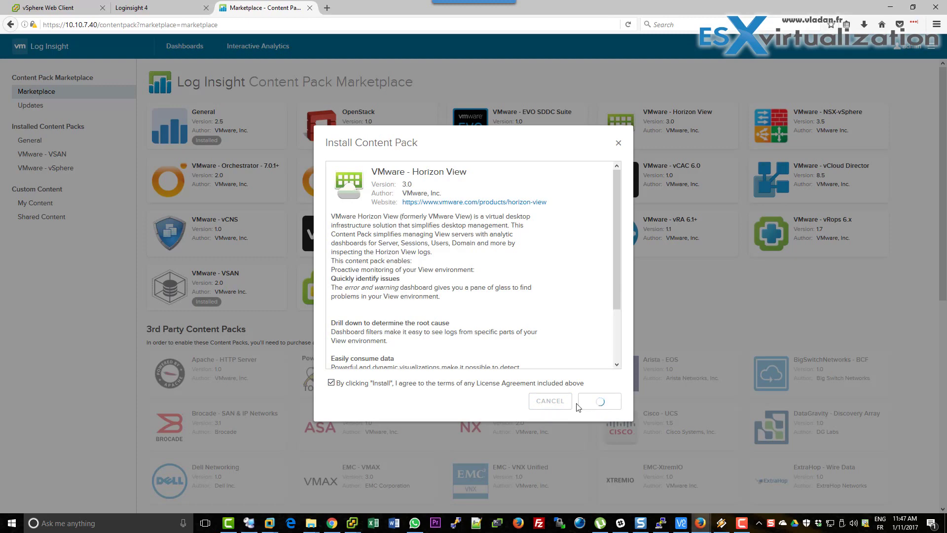
key(Return)
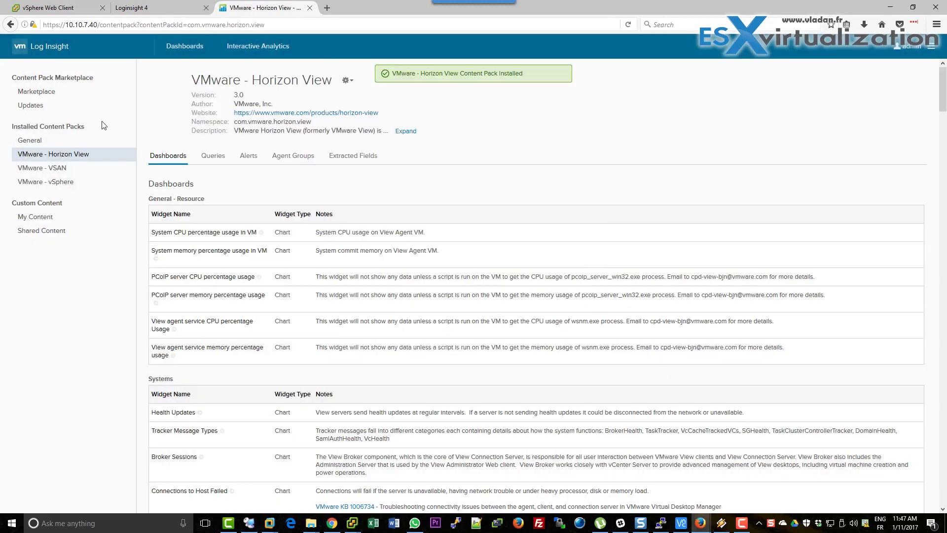
Browse the Marketplace to confirm Horizon View shows as installed.
click(45, 97)
scroll(372, 246, down, 3)
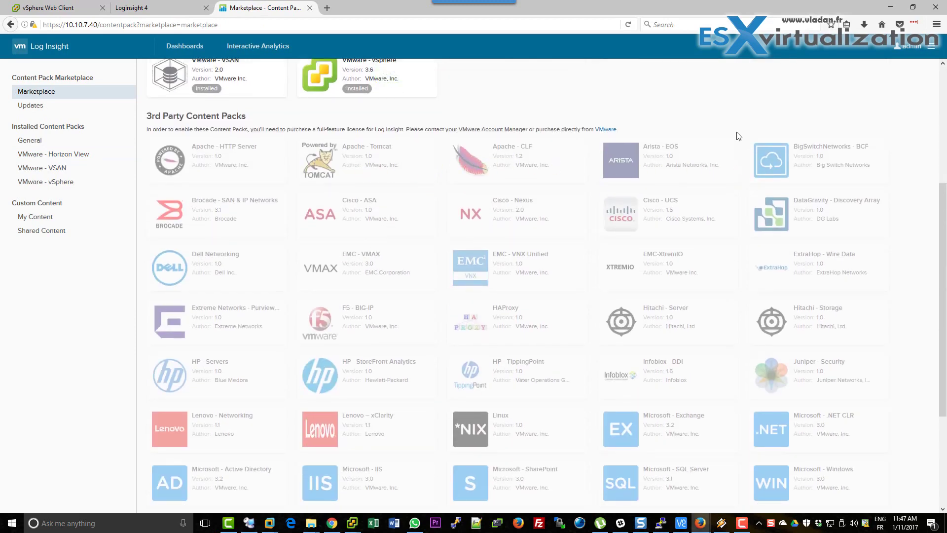
scroll(330, 311, down, 3)
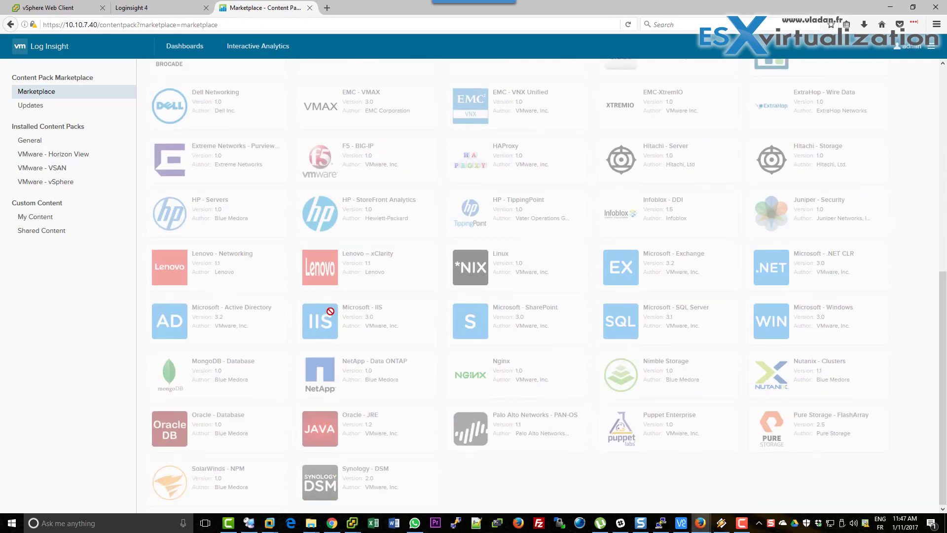
scroll(330, 311, up, 7)
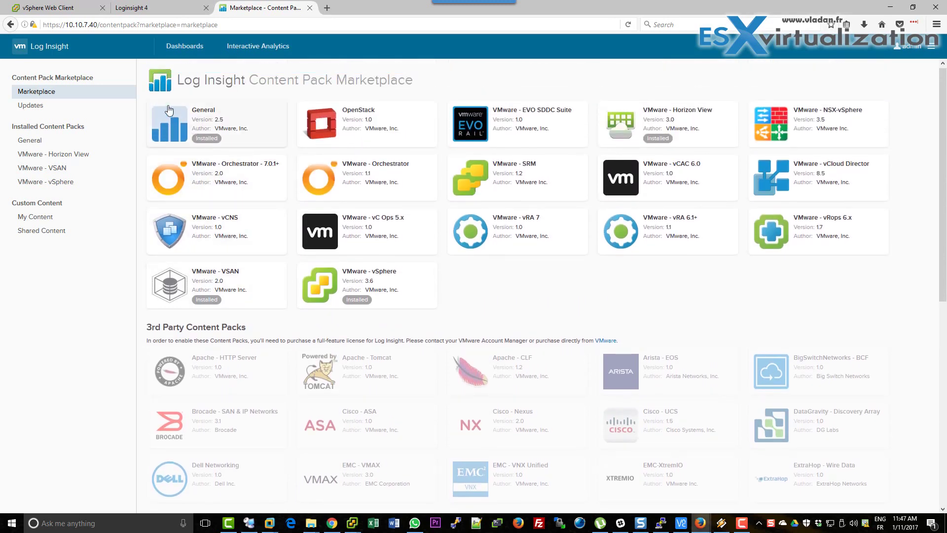
Check for updates, review General's saved queries, then view VMware - VSAN's dashboard widgets.
click(35, 109)
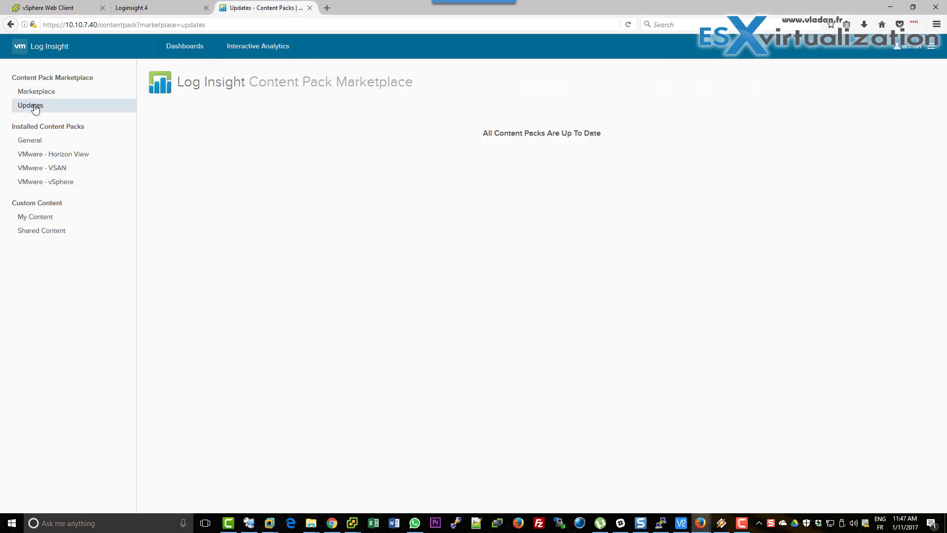
click(114, 143)
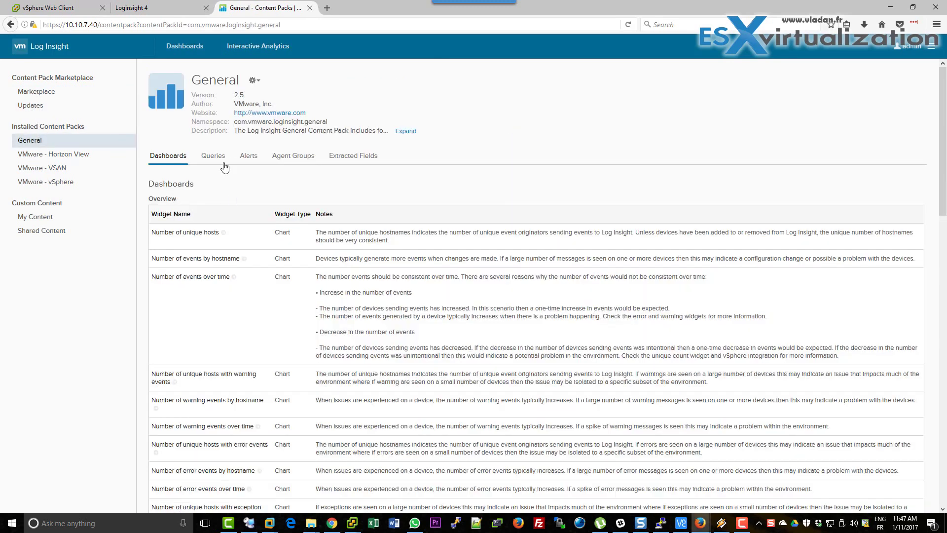
click(213, 156)
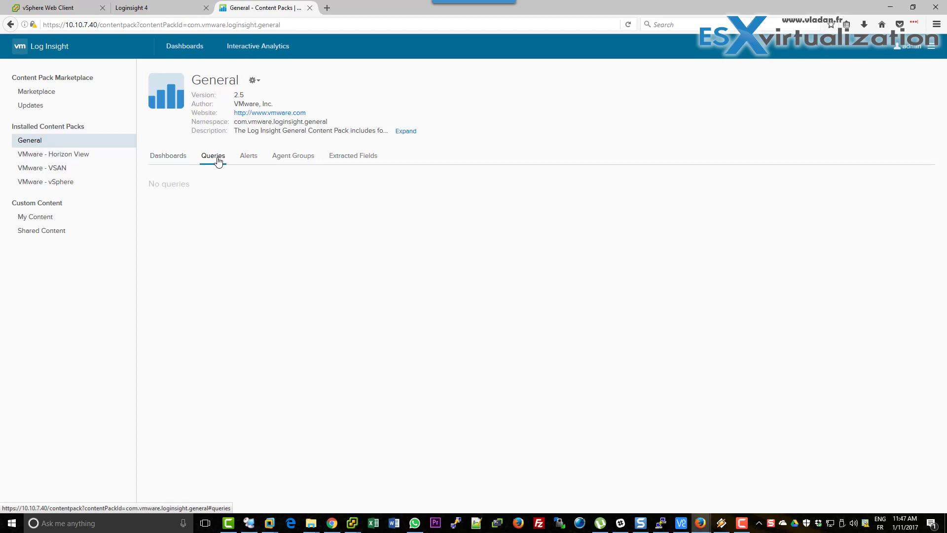
click(61, 169)
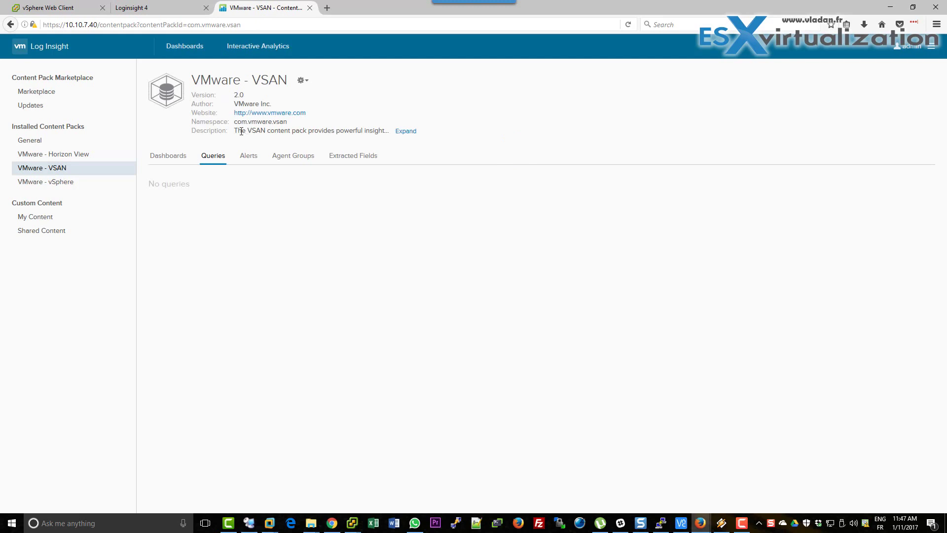
click(167, 156)
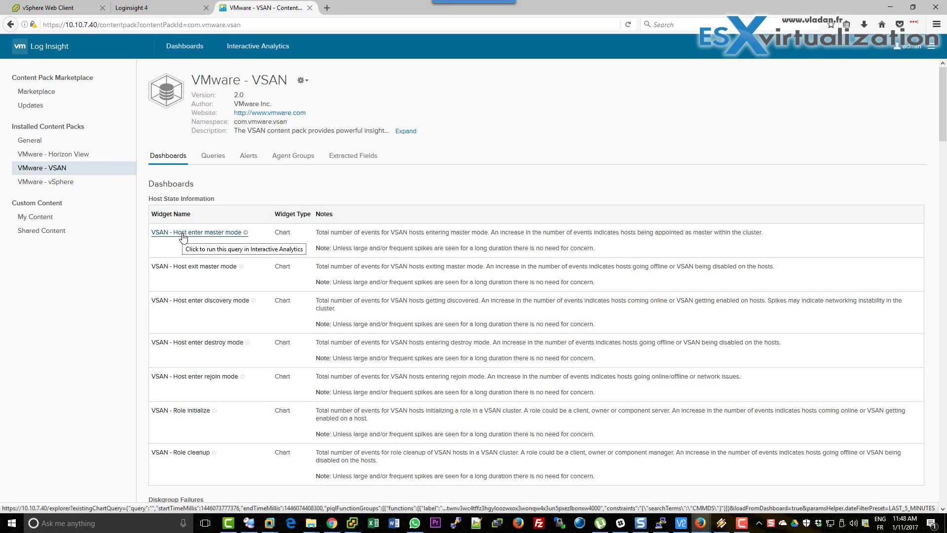
Run the Host enter master mode query, then go to Administration's System Monitor.
click(183, 234)
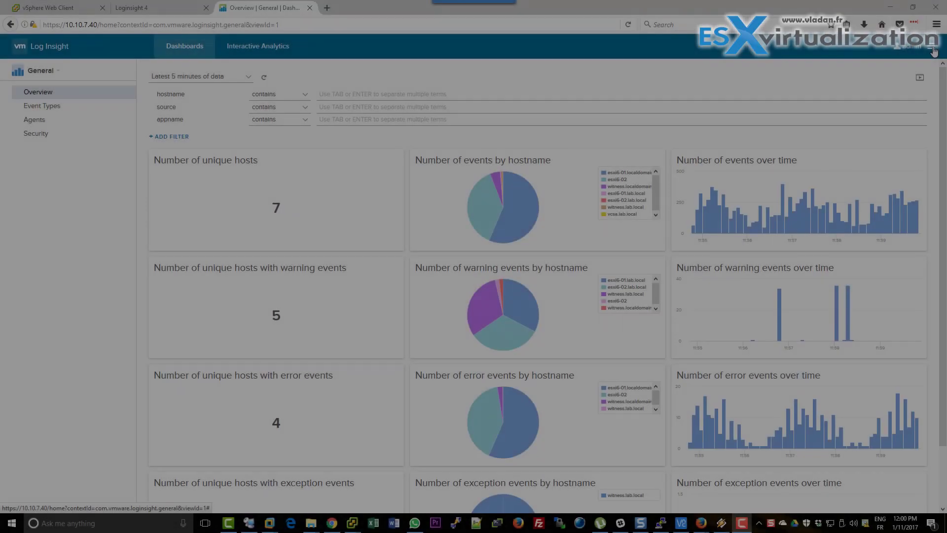
click(932, 48)
click(898, 66)
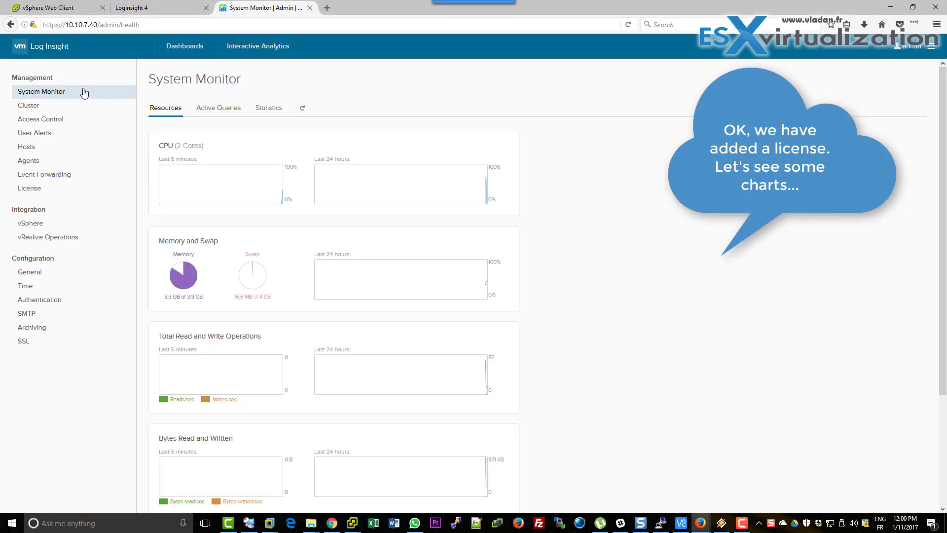
Open the General dashboard's events over time chart in Interactive Analytics.
click(176, 51)
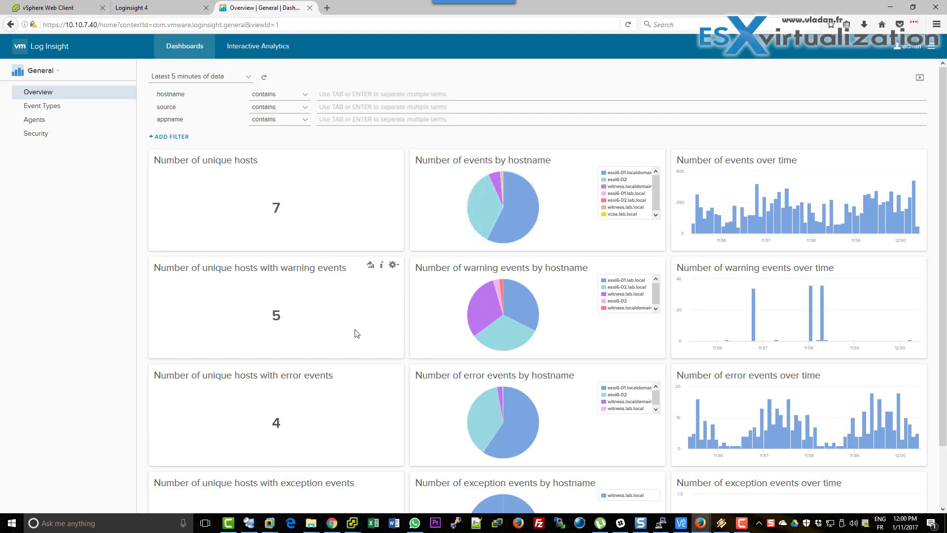
mouse_move(721, 223)
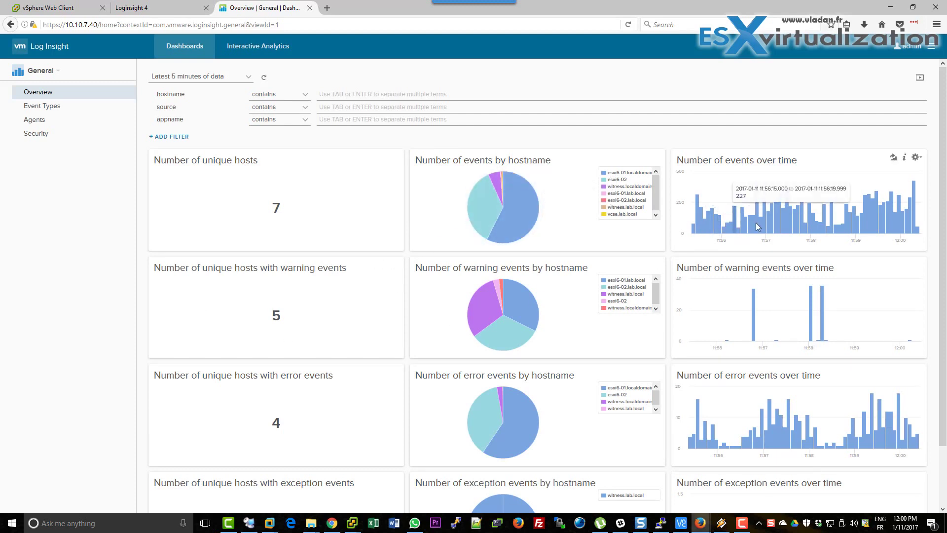
click(895, 158)
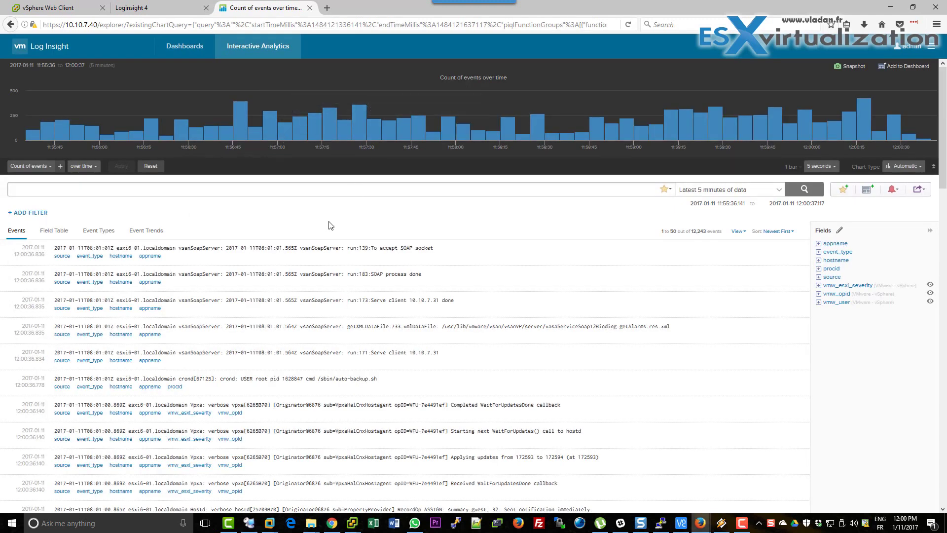
Return to Dashboards and switch to the VMware - VSAN dashboard.
click(176, 47)
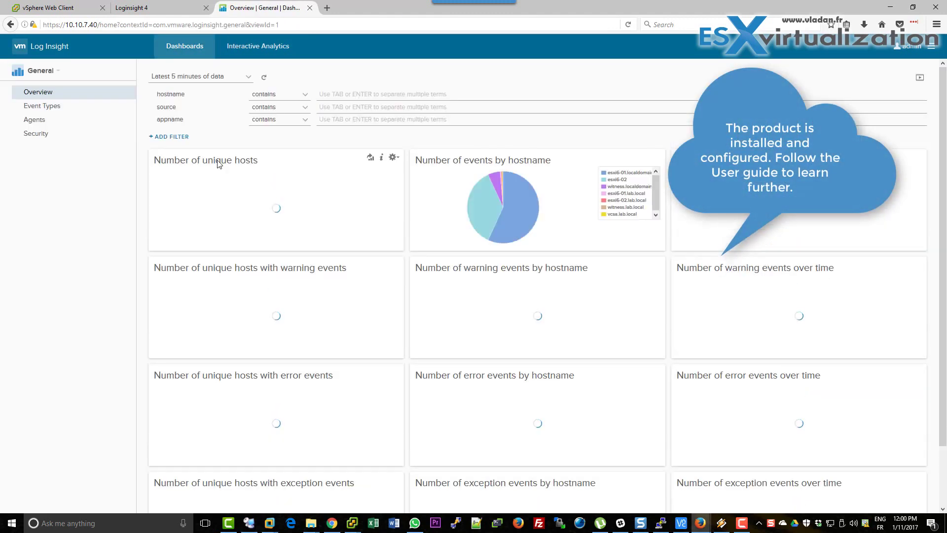
click(26, 73)
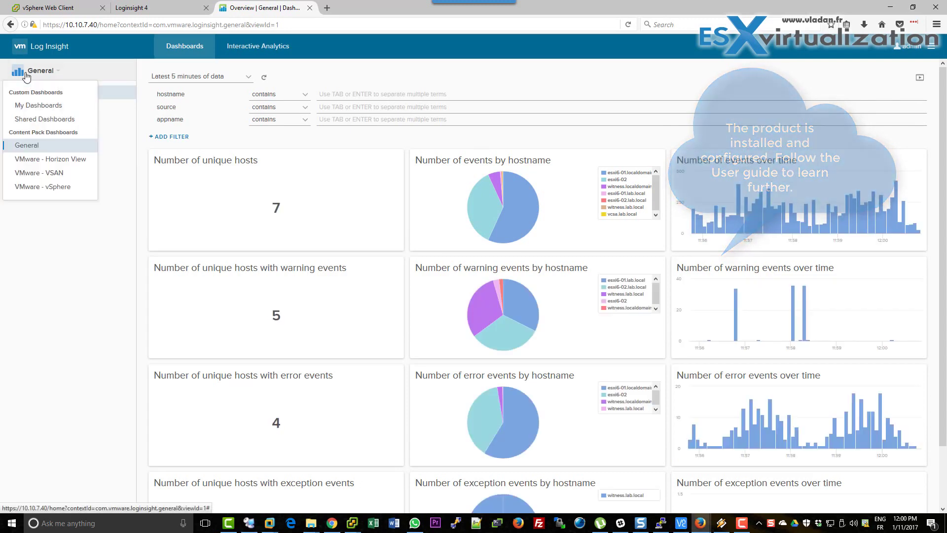
click(30, 174)
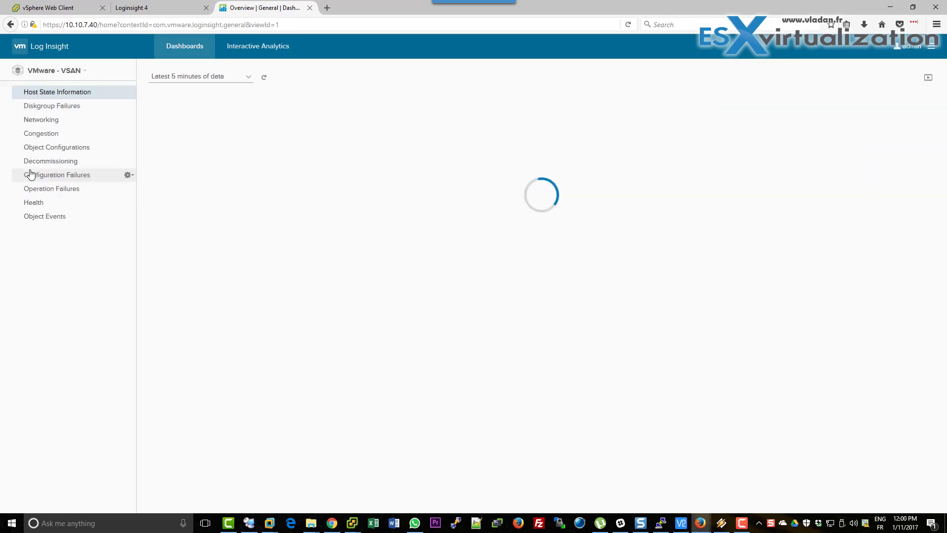